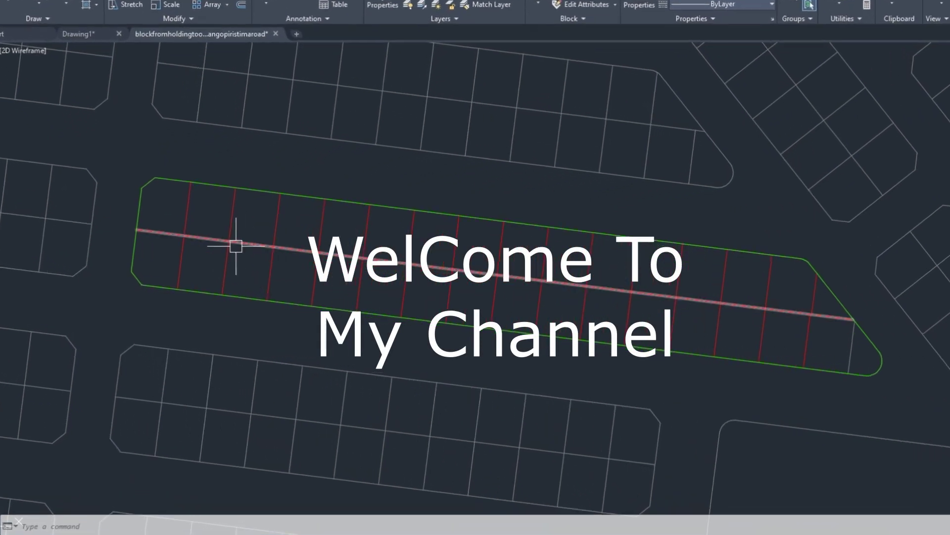
Start a multiline text box (MT) inside the first plot at the block's left end
{"action": "left_click", "coordinate": [294, 212]}
{"action": "type", "text": "mt"}
{"action": "key", "text": "Return"}
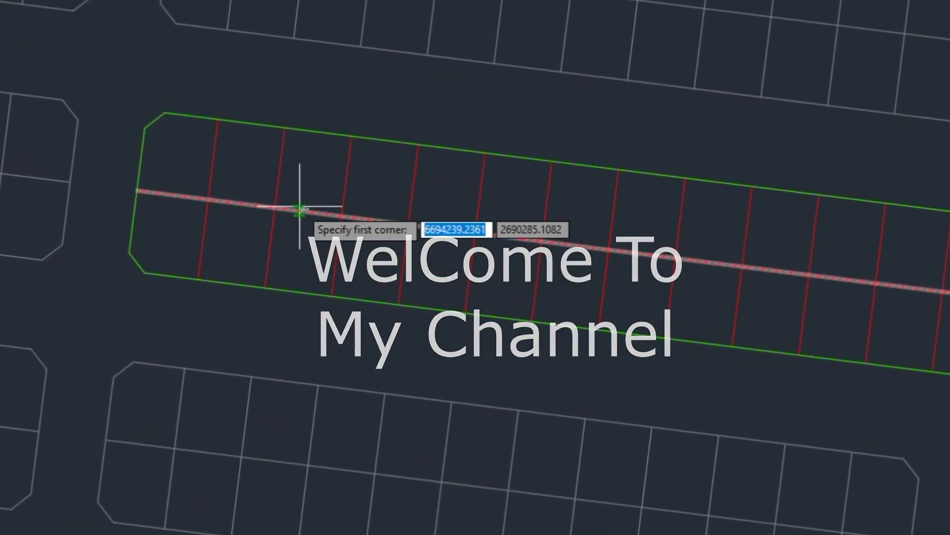
{"action": "left_click", "coordinate": [198, 198]}
{"action": "left_click", "coordinate": [236, 274]}
{"action": "type", "text": "1"}
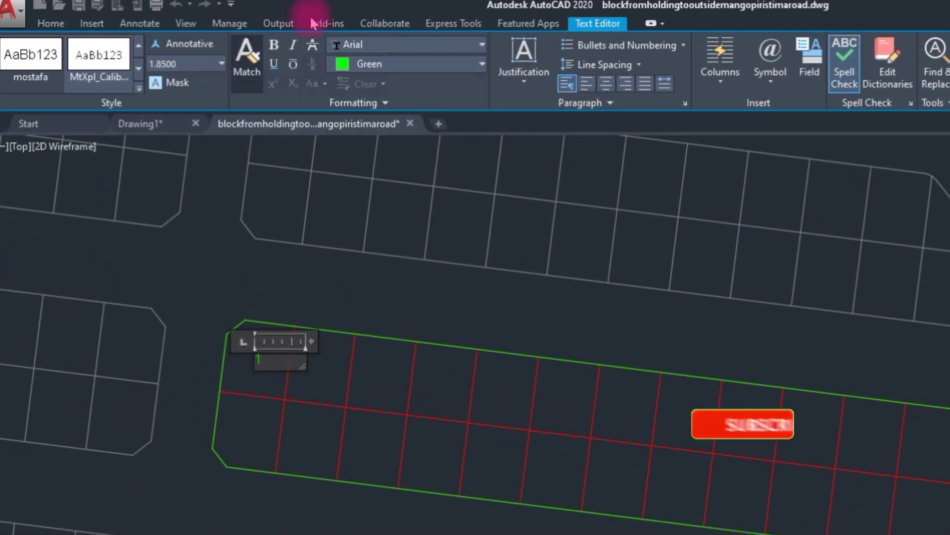
Make the green number 1 bold and enlarge its text height to 6
{"action": "left_click", "coordinate": [275, 44]}
{"action": "left_click_drag", "start_coordinate": [260, 360], "coordinate": [227, 364]}
{"action": "left_click", "coordinate": [274, 45]}
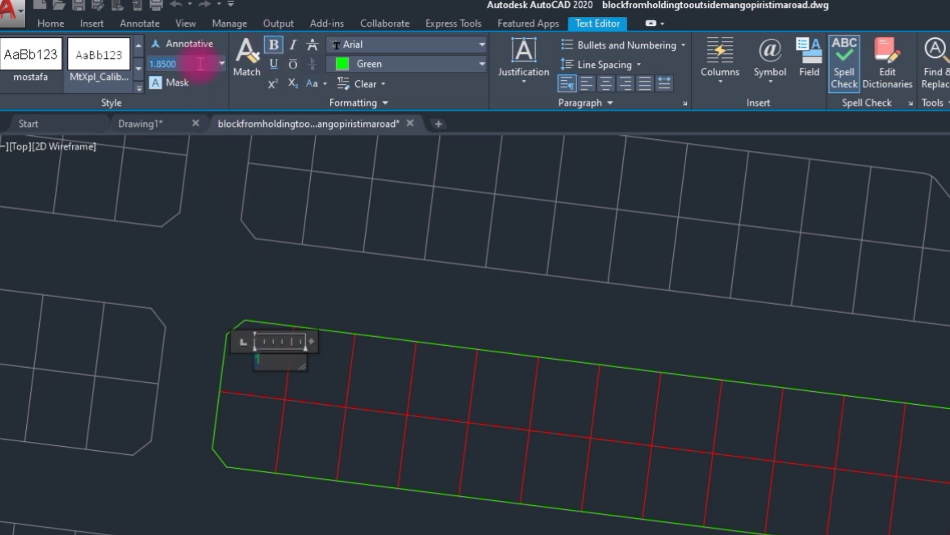
{"action": "type", "text": "5"}
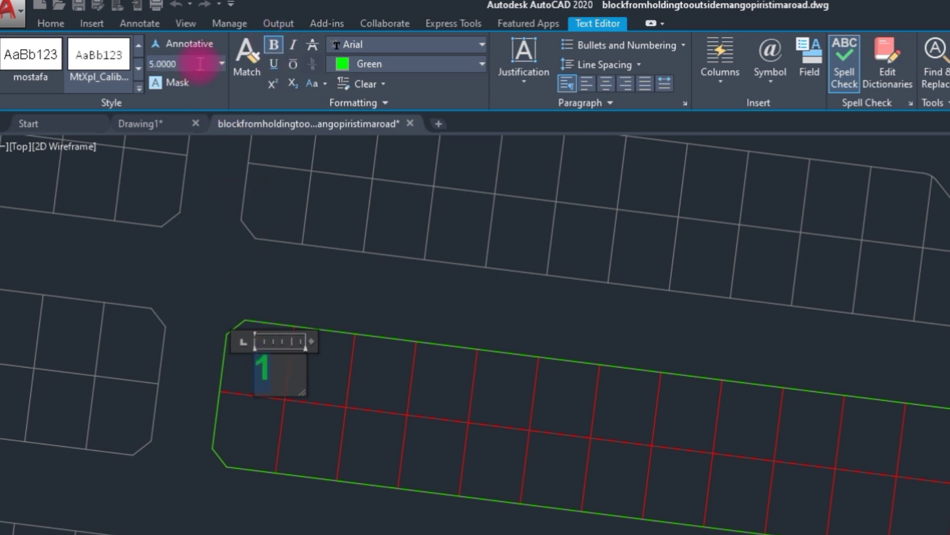
{"action": "type", "text": "3"}
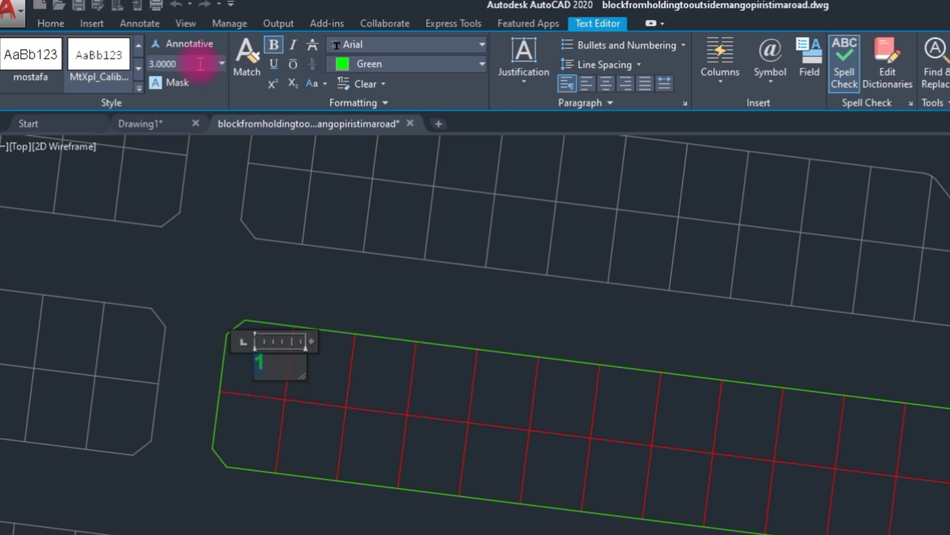
{"action": "left_click", "coordinate": [250, 423]}
{"action": "scroll", "coordinate": [245, 364], "scroll_direction": "up", "scroll_amount": 3}
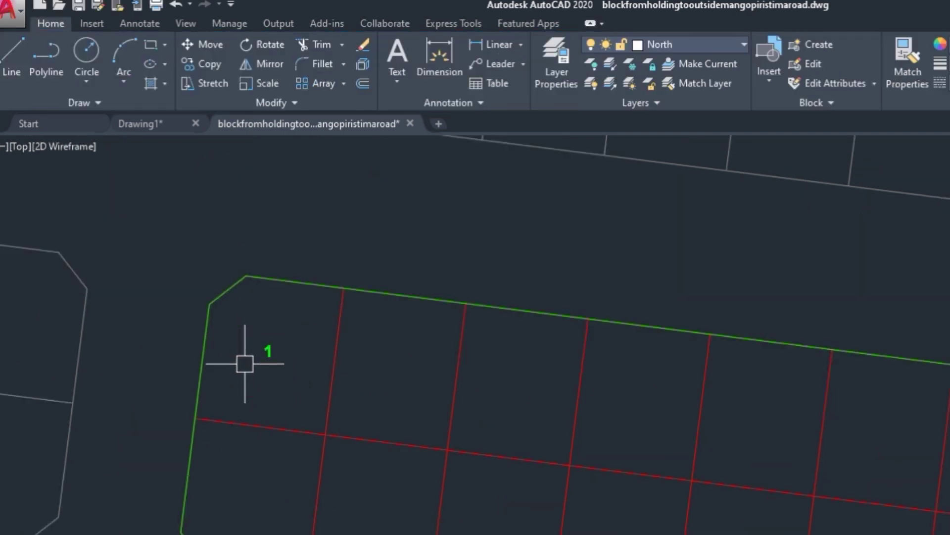
{"action": "double_click", "coordinate": [262, 352]}
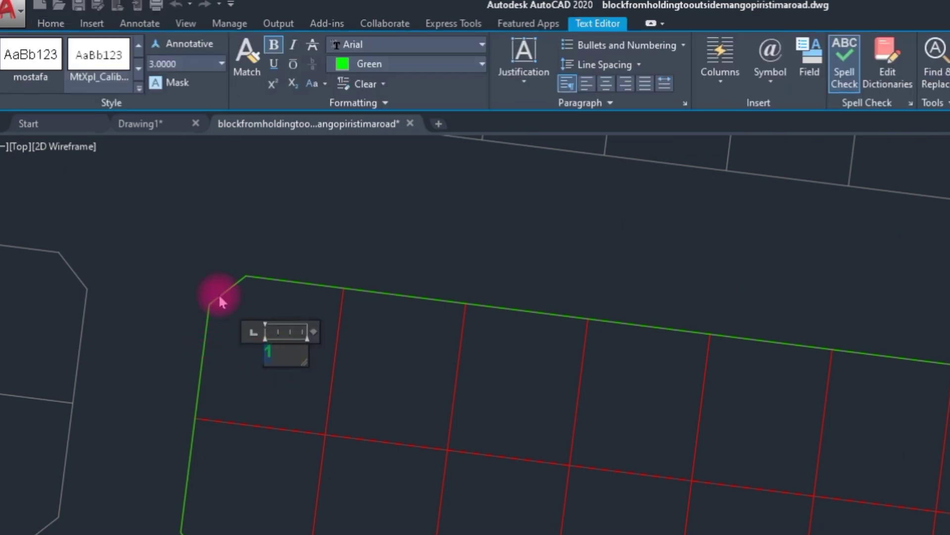
{"action": "type", "text": "8"}
{"action": "key", "text": "Return"}
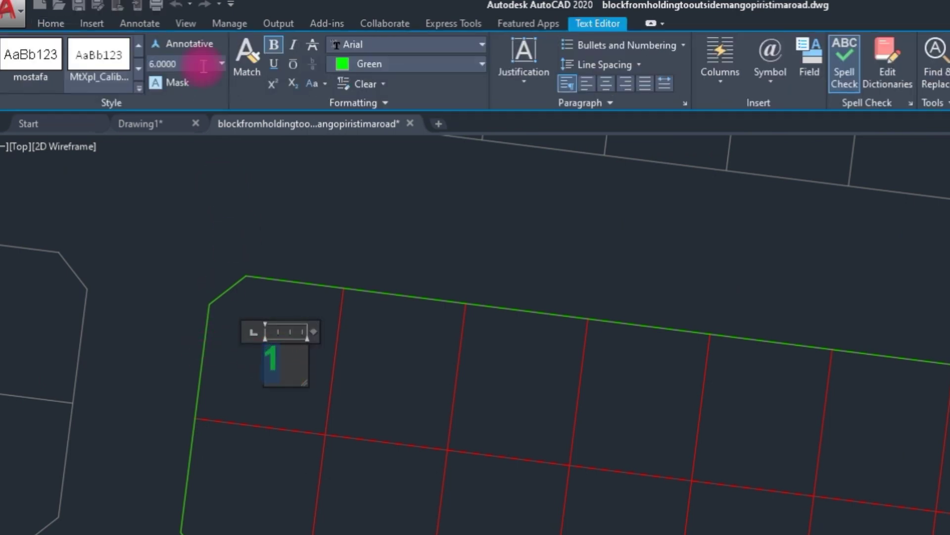
{"action": "left_click", "coordinate": [556, 290]}
{"action": "scroll", "coordinate": [213, 397], "scroll_direction": "up", "scroll_amount": 2}
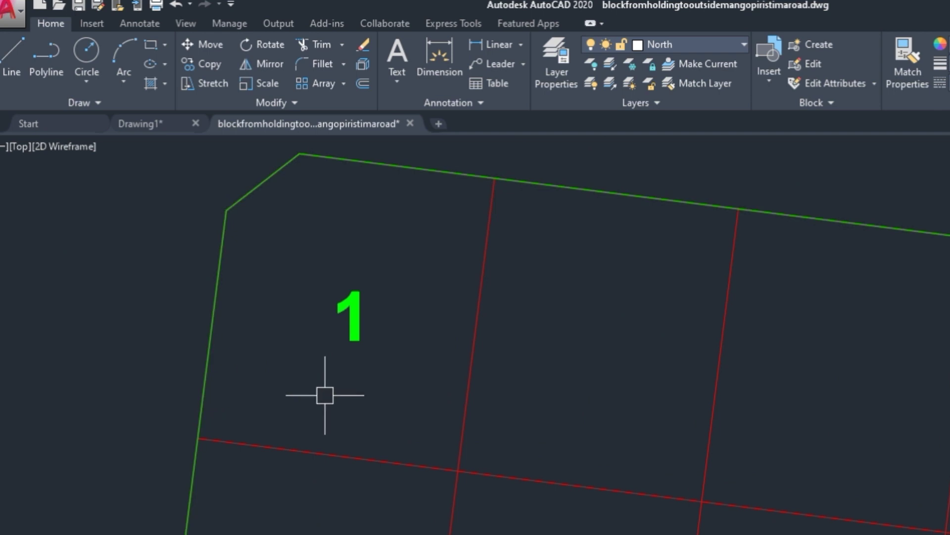
Rotate the number 1 to match the slant of the first plot's boundary lines
{"action": "scroll", "coordinate": [333, 397], "scroll_direction": "down", "scroll_amount": 3}
{"action": "scroll", "coordinate": [303, 382], "scroll_direction": "up", "scroll_amount": 1}
{"action": "left_click", "coordinate": [303, 370]}
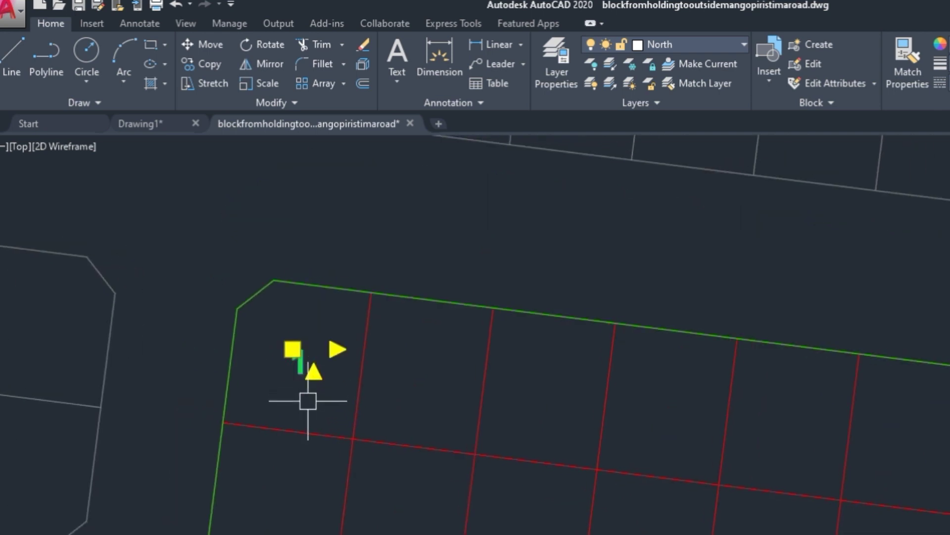
{"action": "type", "text": "ro"}
{"action": "key", "text": "Return"}
{"action": "left_click", "coordinate": [302, 387]}
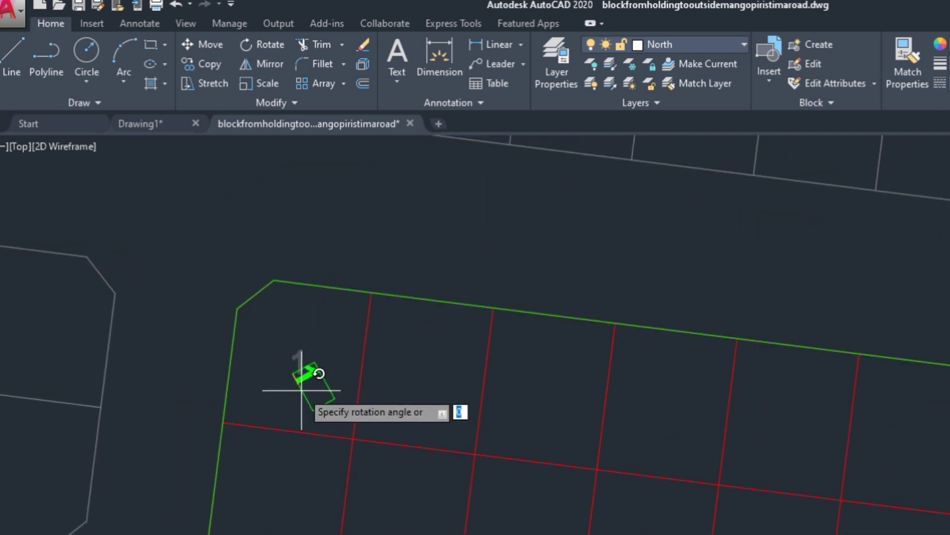
{"action": "left_click", "coordinate": [360, 382]}
{"action": "middle_click_drag", "start_coordinate": [308, 409], "coordinate": [172, 390]}
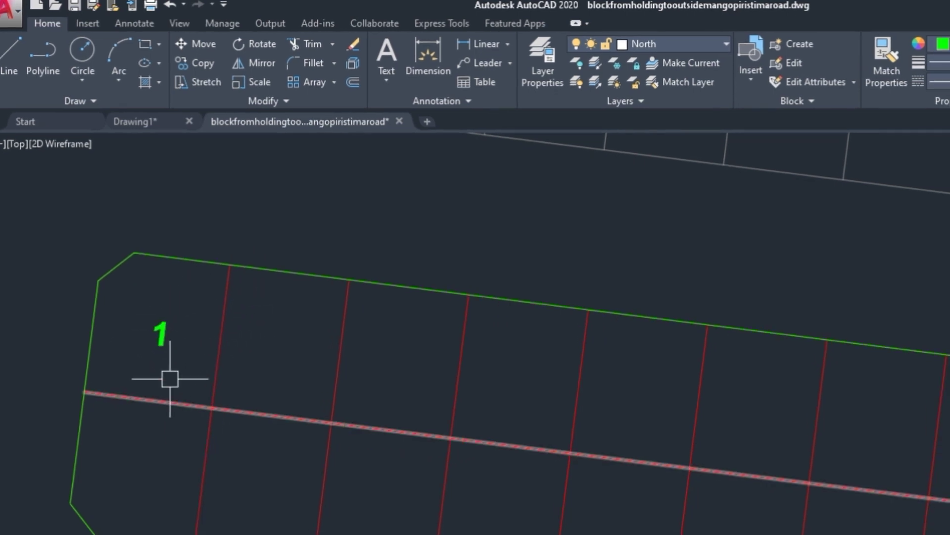
{"action": "type", "text": "A"}
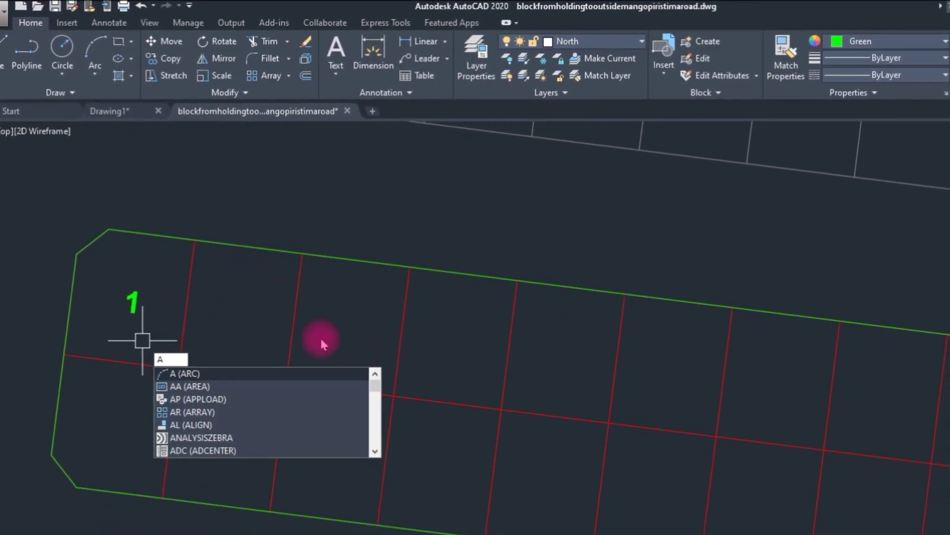
{"action": "type", "text": "P"}
Load the IncArrayV1-8 (1) lisp file from Downloads, allowing it to load once
{"action": "key", "text": "Return"}
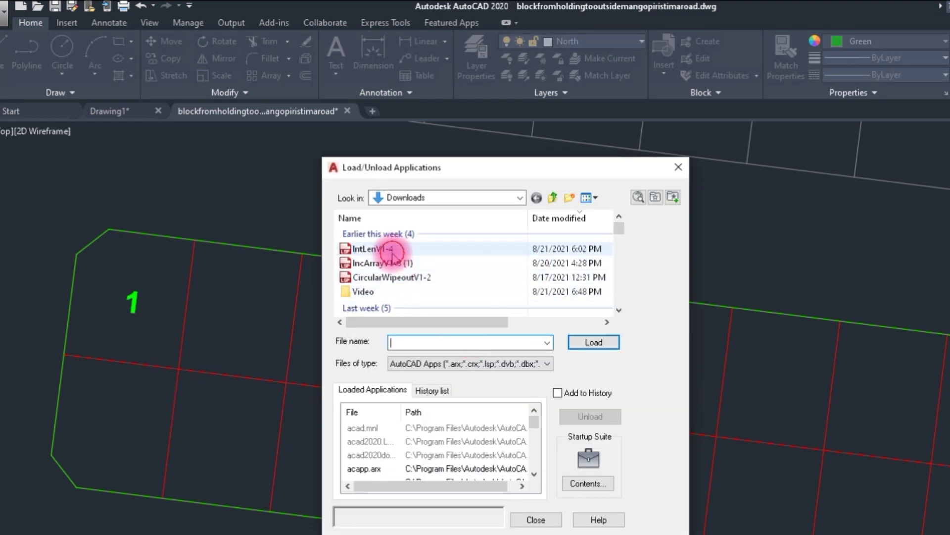
{"action": "left_click", "coordinate": [383, 249]}
{"action": "left_click", "coordinate": [385, 262]}
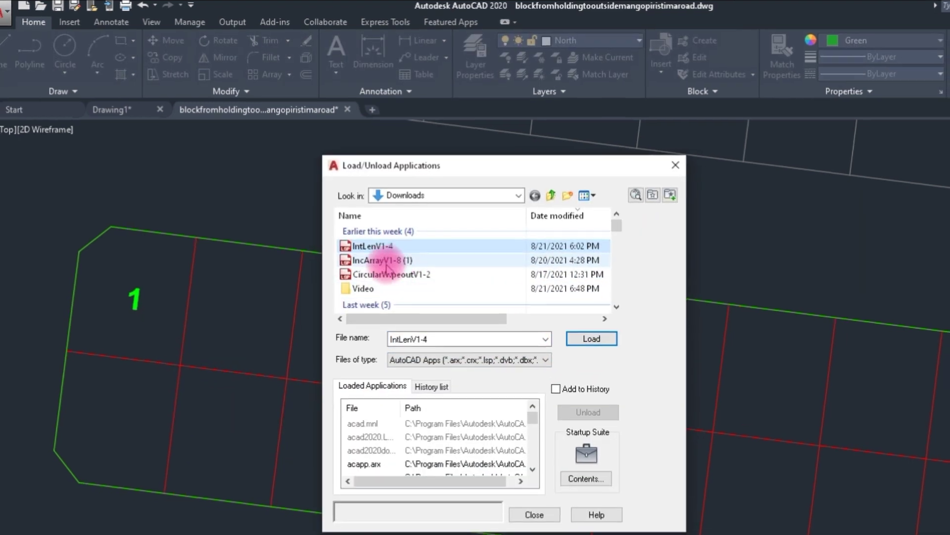
{"action": "left_click", "coordinate": [568, 337]}
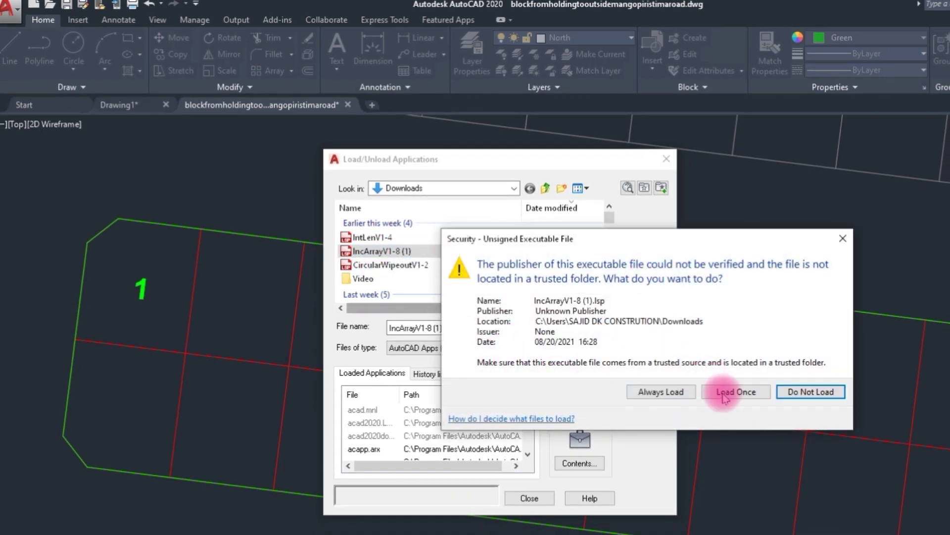
{"action": "left_click", "coordinate": [725, 396]}
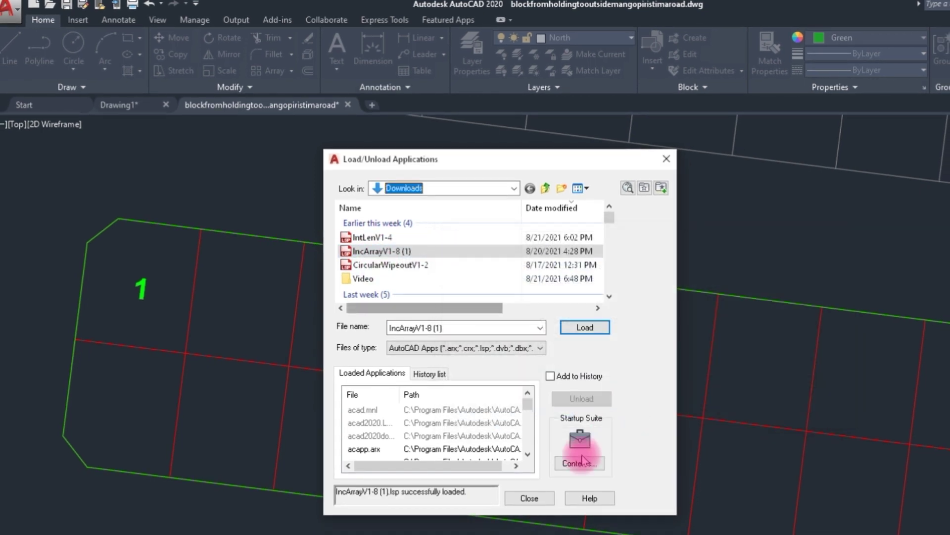
{"action": "left_click", "coordinate": [530, 498]}
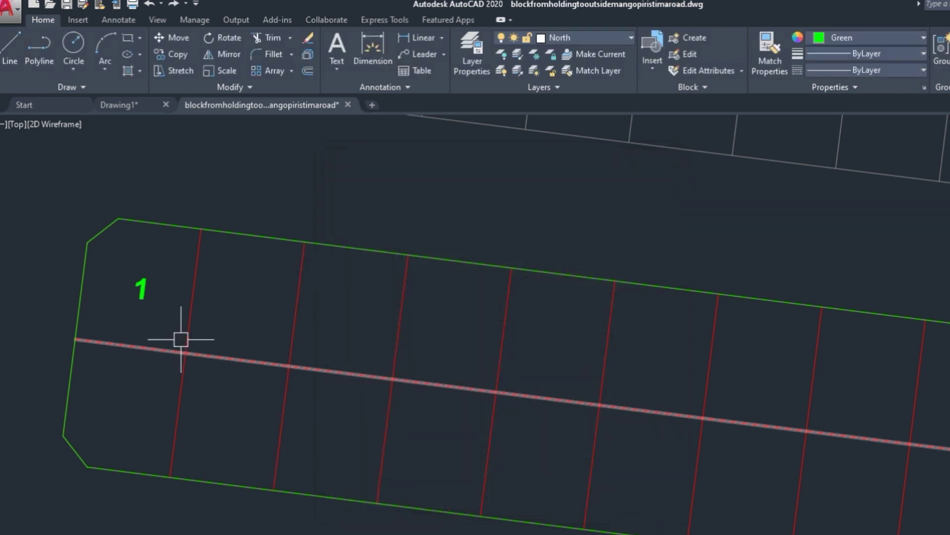
Run INCARRAYD from the INCA autocomplete list with an increment of 1
{"action": "type", "text": "In"}
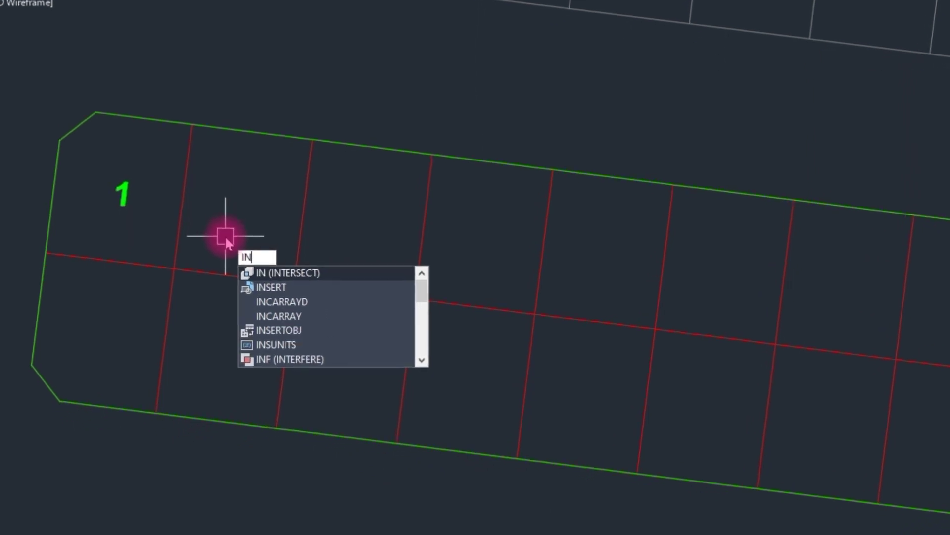
{"action": "type", "text": "Cr"}
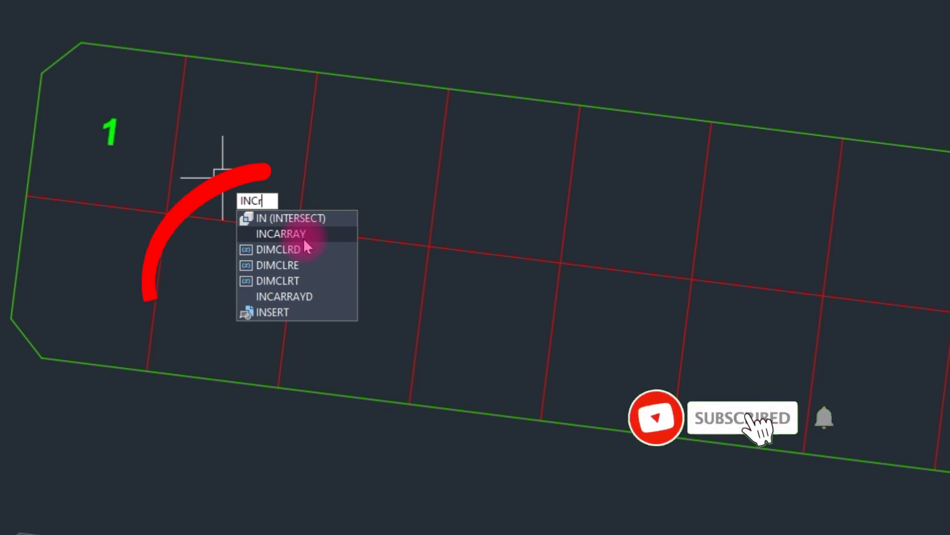
{"action": "type", "text": "a"}
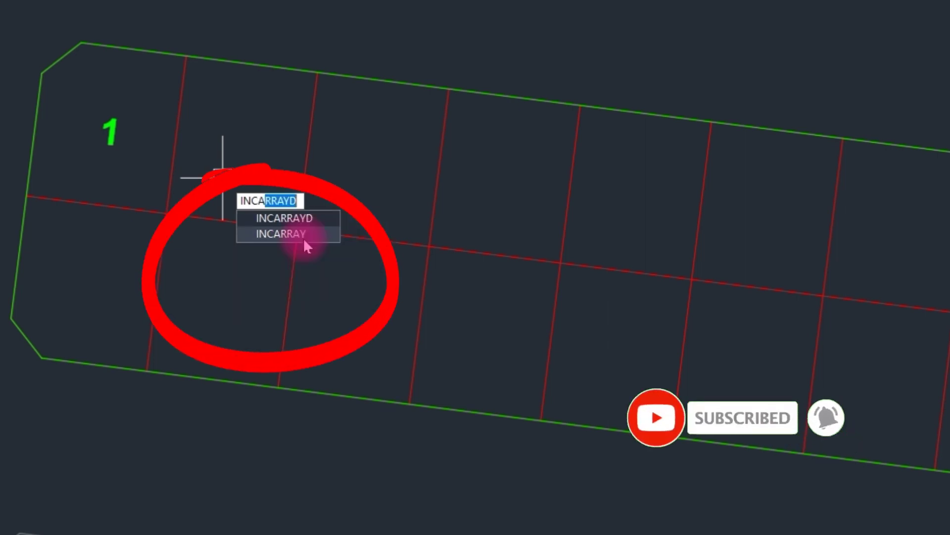
{"action": "left_click", "coordinate": [325, 221]}
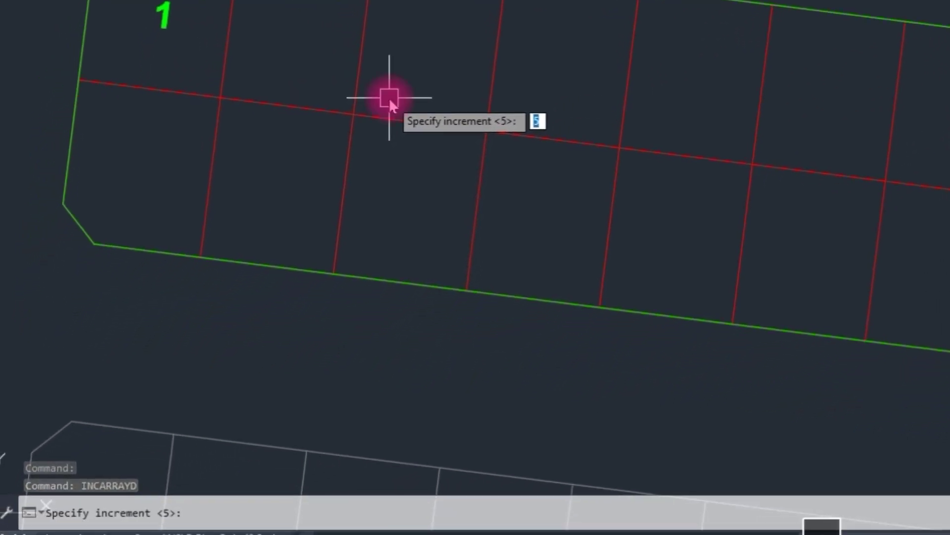
{"action": "type", "text": "1"}
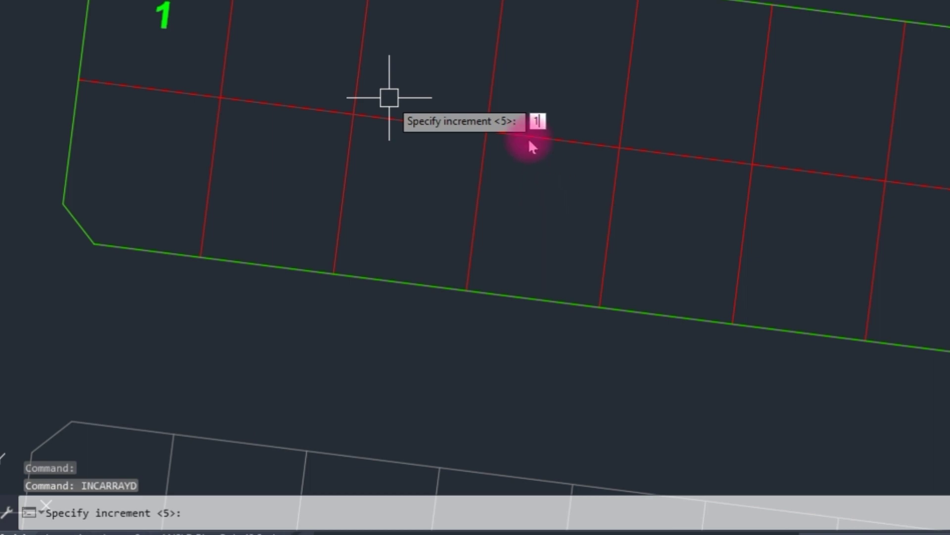
{"action": "key", "text": "Return"}
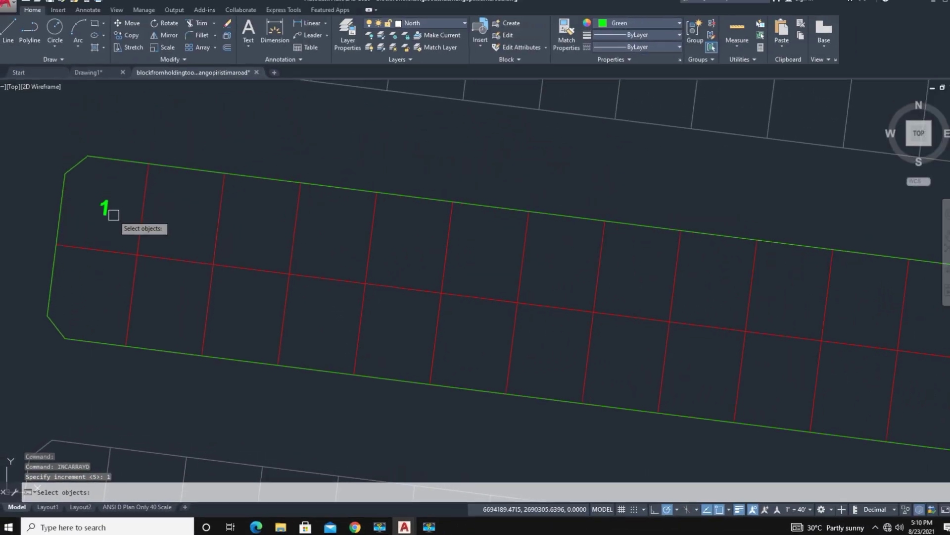
Pick label 1, its base point and array vector, then end the run with only 1 placed
{"action": "left_click", "coordinate": [106, 210]}
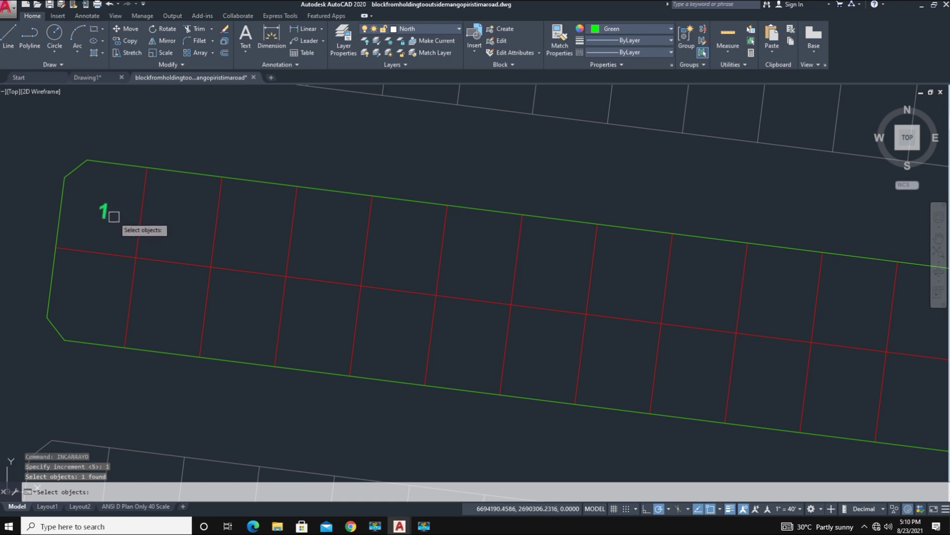
{"action": "left_click", "coordinate": [106, 210]}
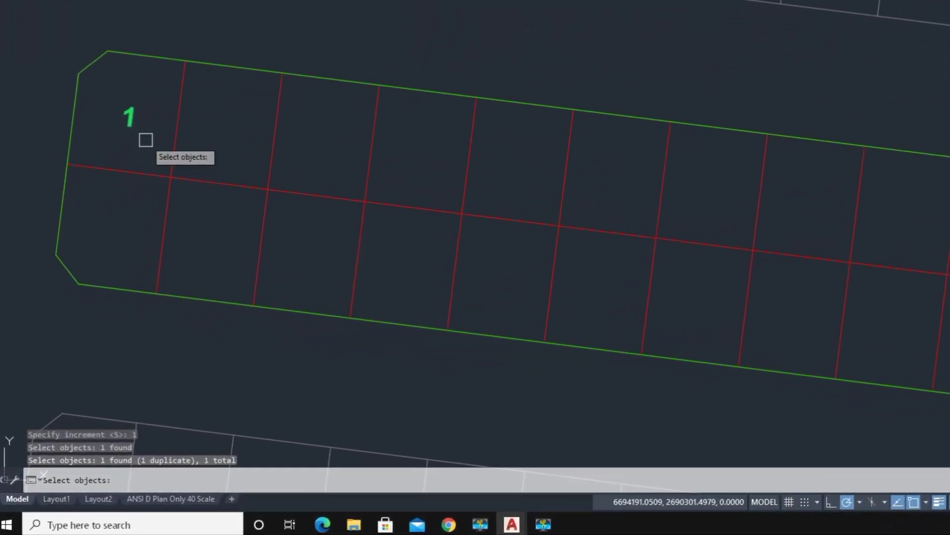
{"action": "key", "text": "space"}
{"action": "left_click", "coordinate": [136, 113]}
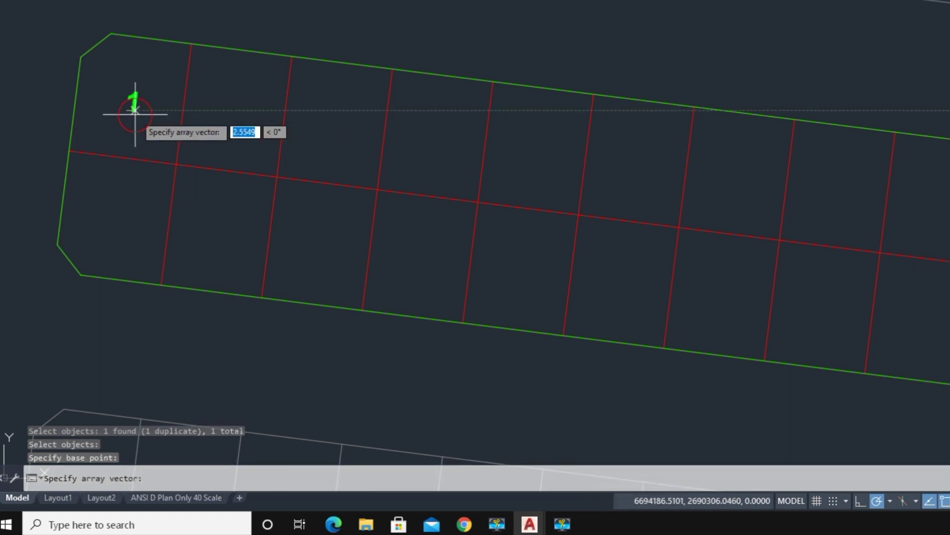
{"action": "left_click", "coordinate": [233, 125]}
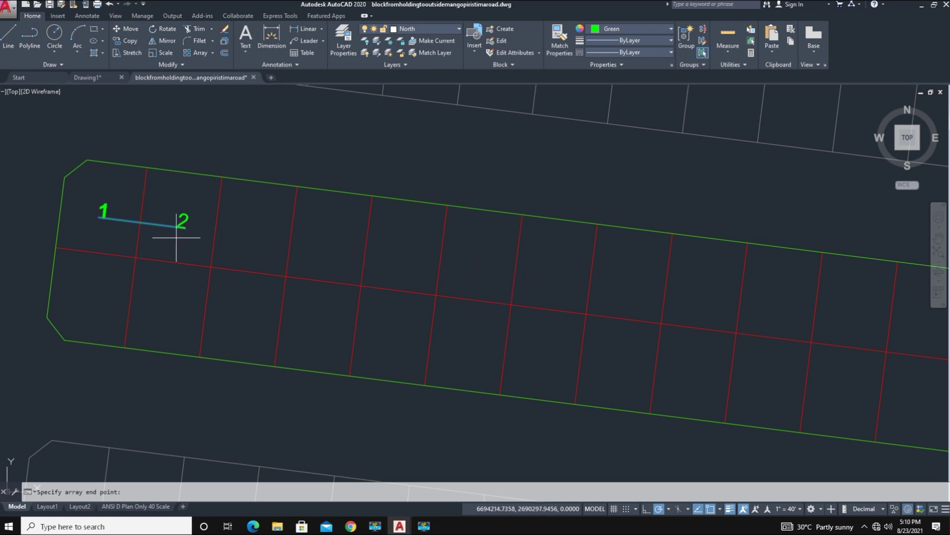
{"action": "left_click", "coordinate": [166, 227]}
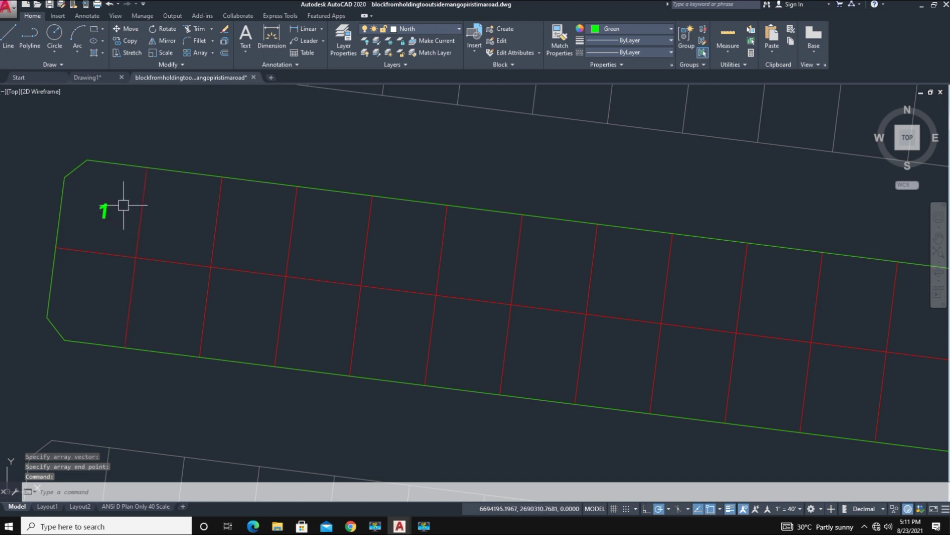
Move label 1 into position inside the first plot
{"action": "left_click", "coordinate": [109, 212]}
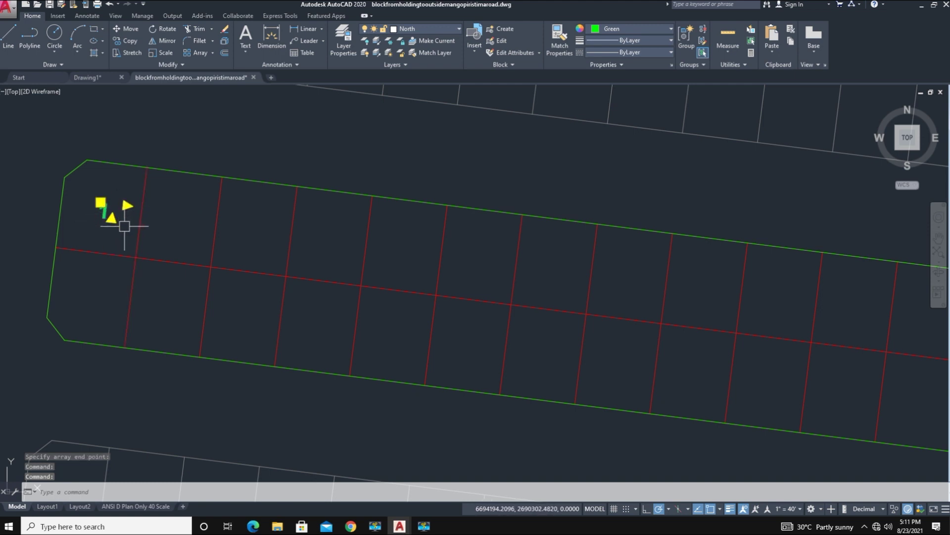
{"action": "key", "text": "space"}
{"action": "left_click", "coordinate": [101, 213]}
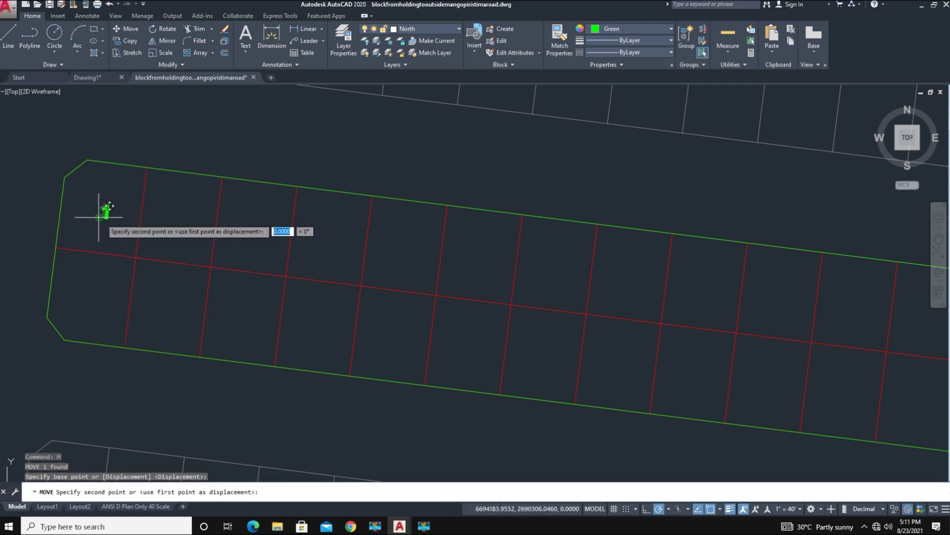
{"action": "left_click", "coordinate": [90, 216]}
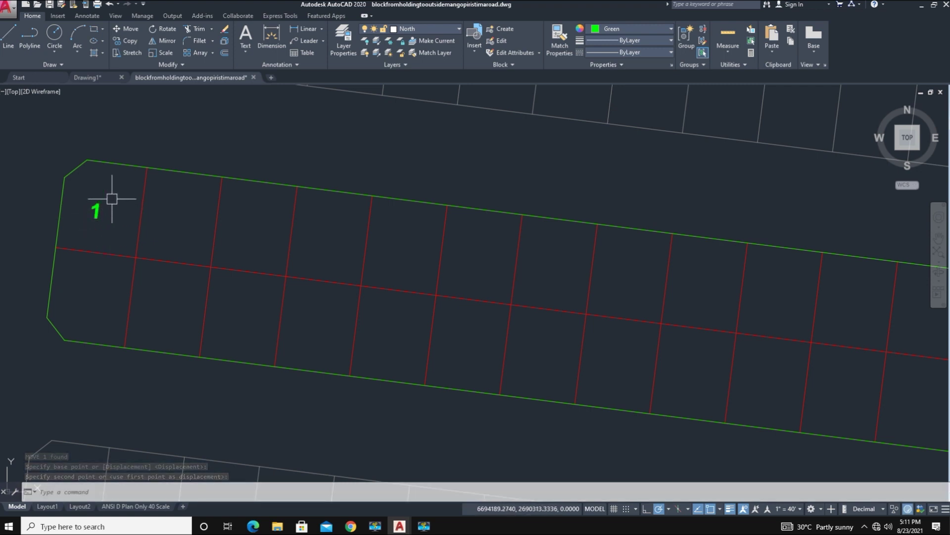
Array label 1 with INCARRAYD at increment 1, numbering the upper row 1 through 11
{"action": "type", "text": "I"}
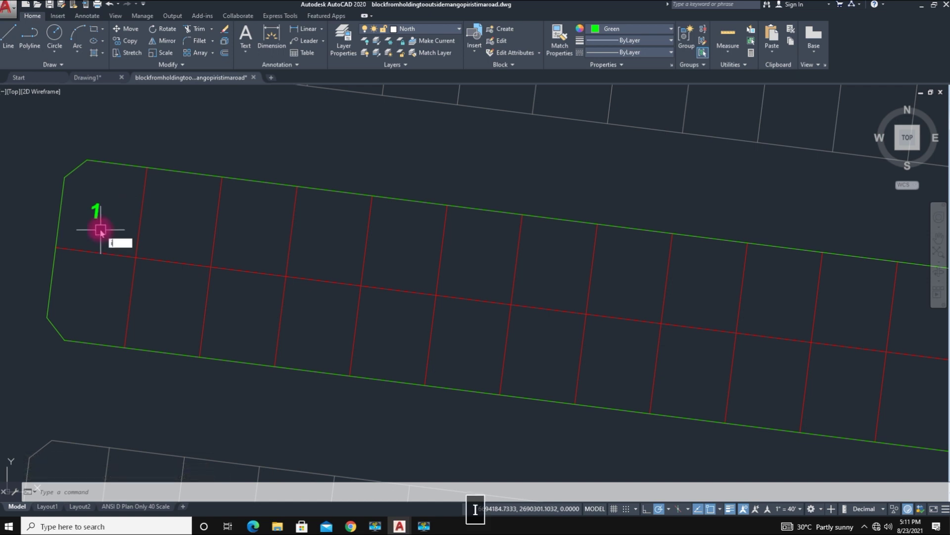
{"action": "type", "text": "NC"}
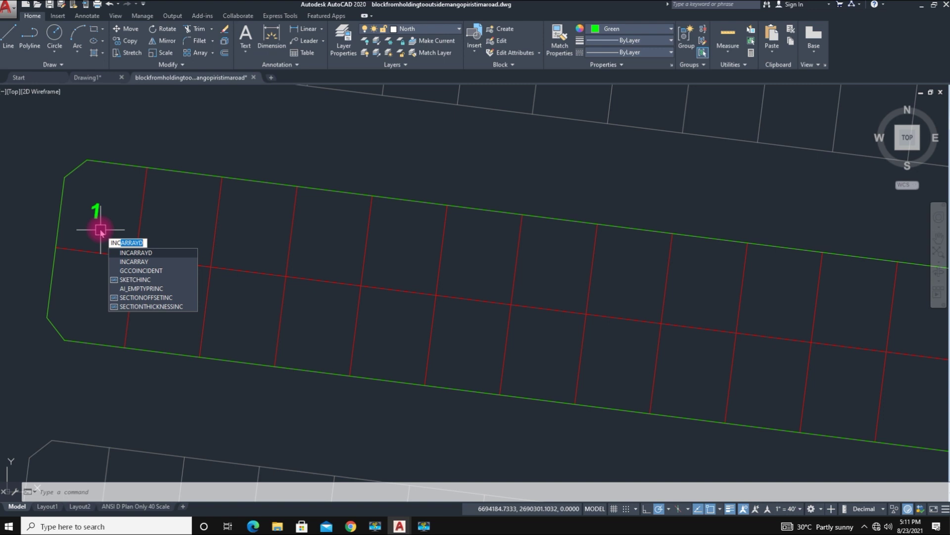
{"action": "key", "text": "space"}
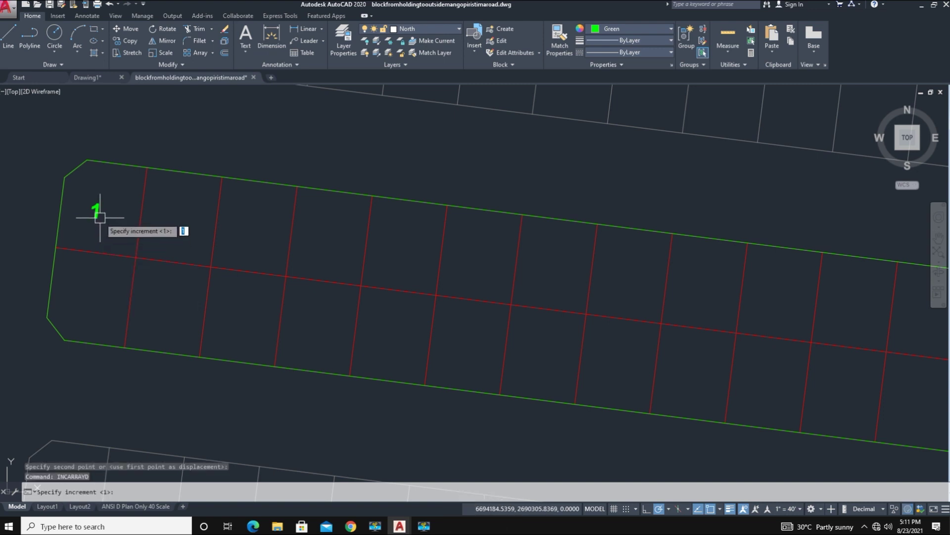
{"action": "type", "text": "1"}
{"action": "key", "text": "Return"}
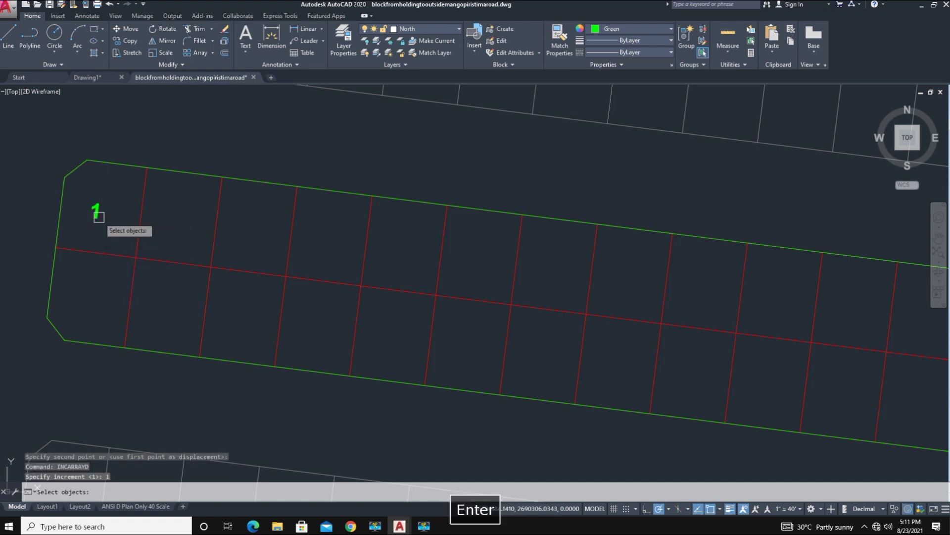
{"action": "left_click", "coordinate": [98, 217]}
{"action": "key", "text": "space"}
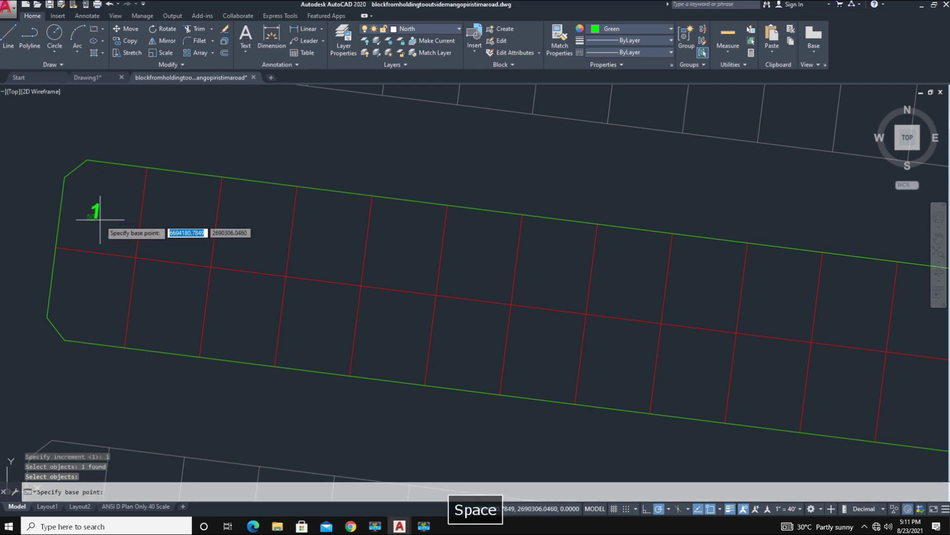
{"action": "left_click", "coordinate": [99, 219]}
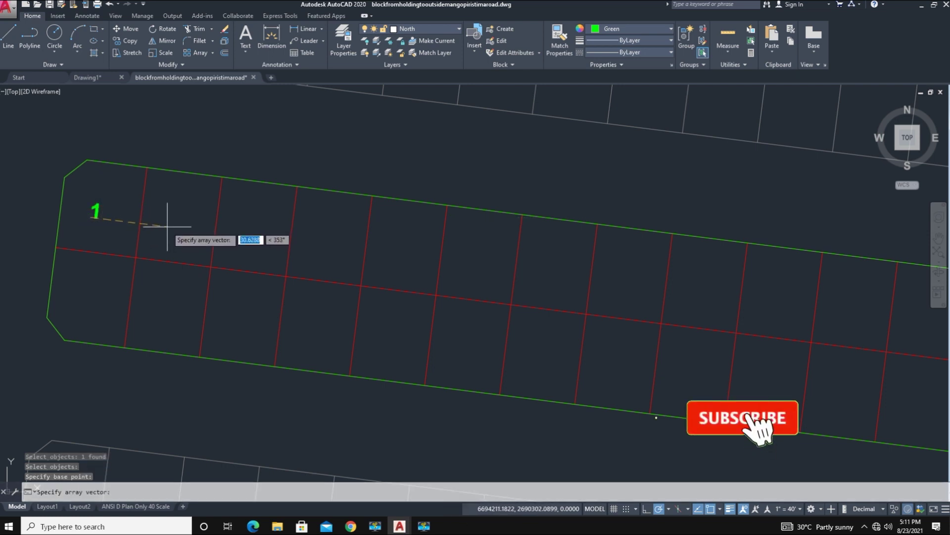
{"action": "left_click", "coordinate": [178, 228]}
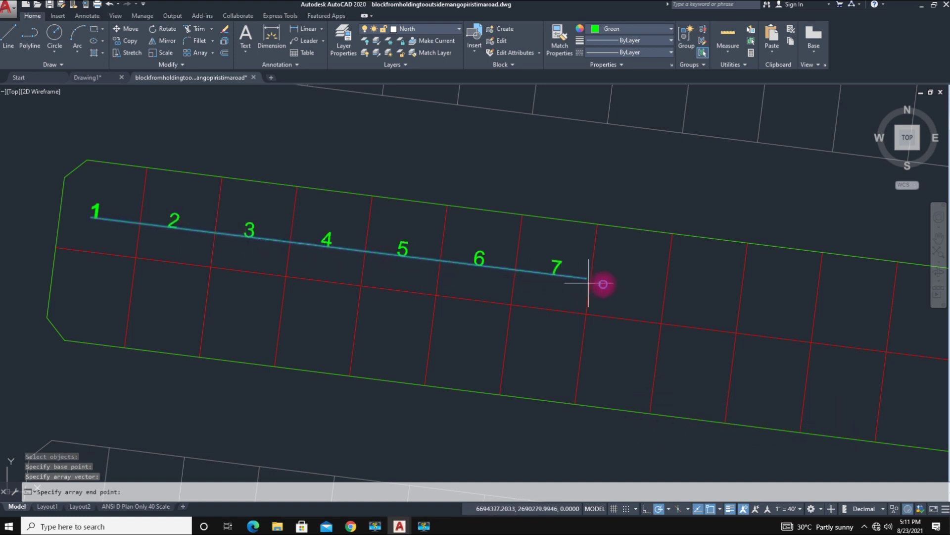
{"action": "left_click_drag", "start_coordinate": [791, 299], "coordinate": [858, 307]}
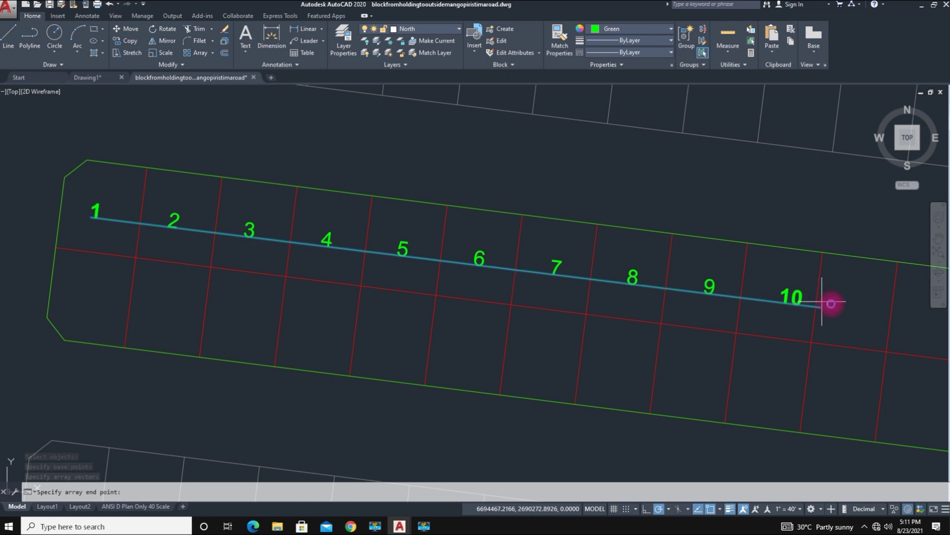
{"action": "left_click", "coordinate": [867, 308]}
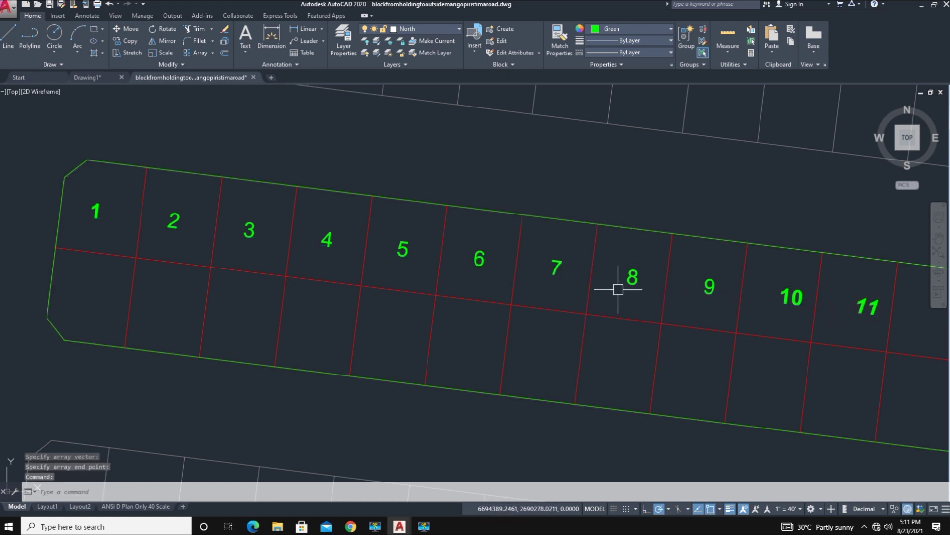
{"action": "left_click", "coordinate": [83, 187]}
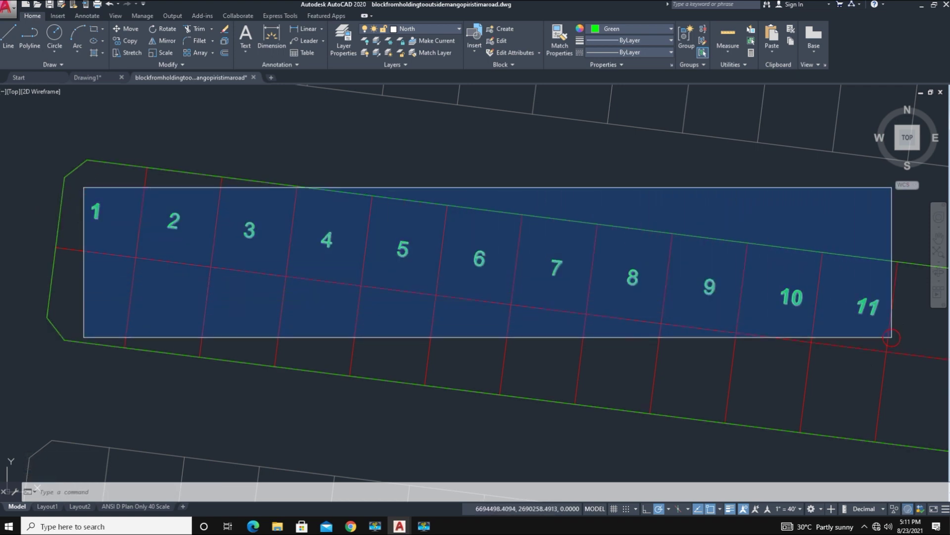
Array the eleven upper-row labels down into the lower row with INCARRAYD, increment 1
{"action": "left_click", "coordinate": [891, 337]}
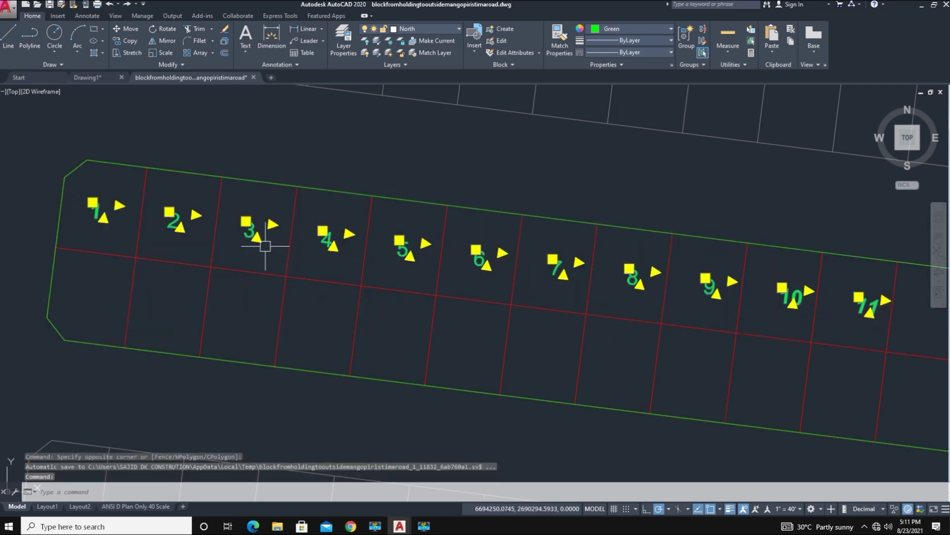
{"action": "type", "text": "i"}
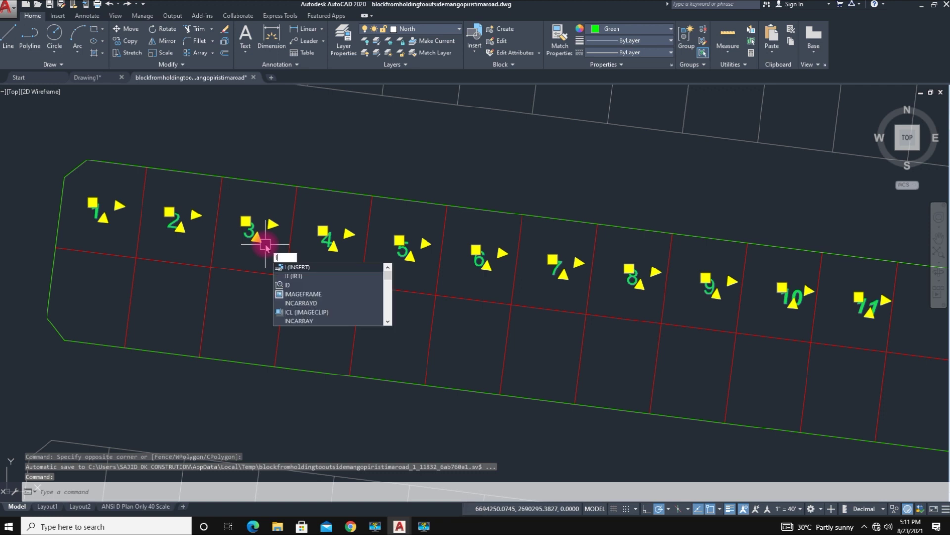
{"action": "type", "text": "n"}
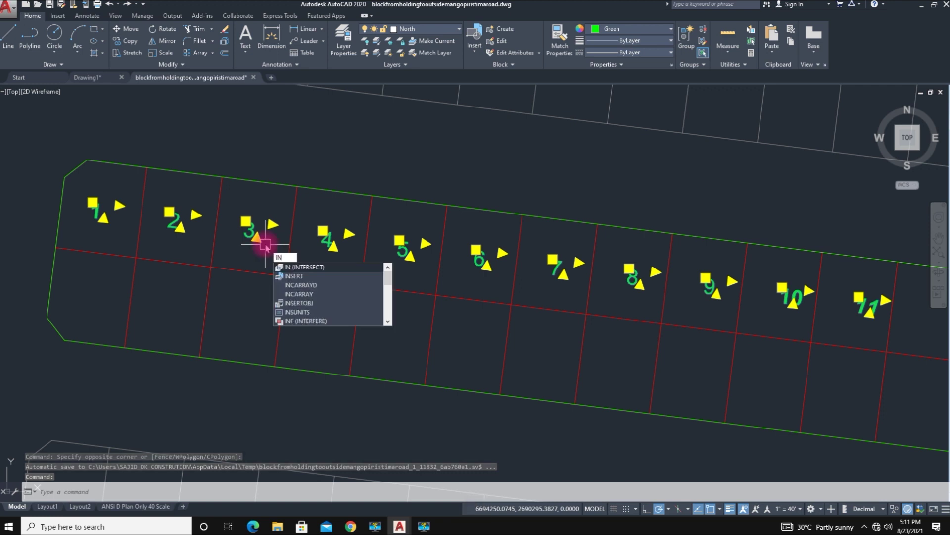
{"action": "type", "text": "c"}
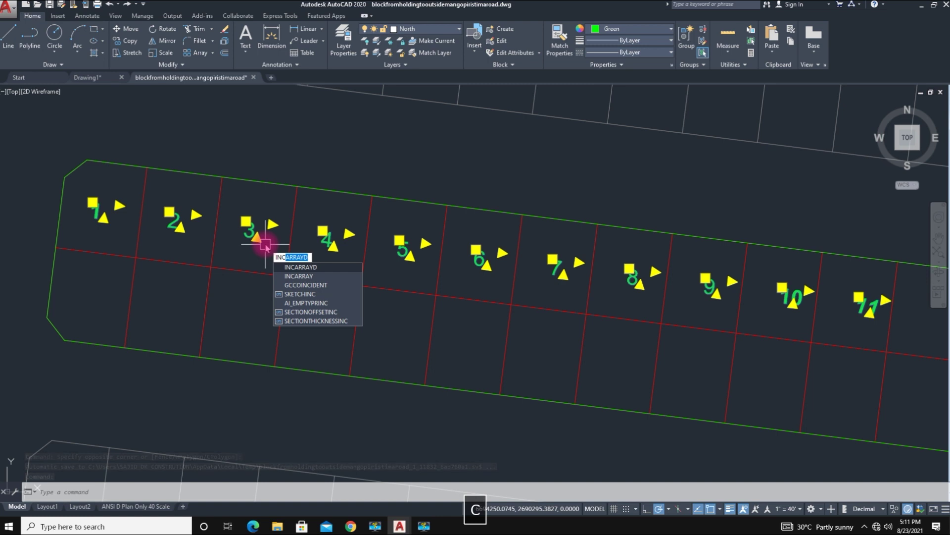
{"action": "type", "text": "a"}
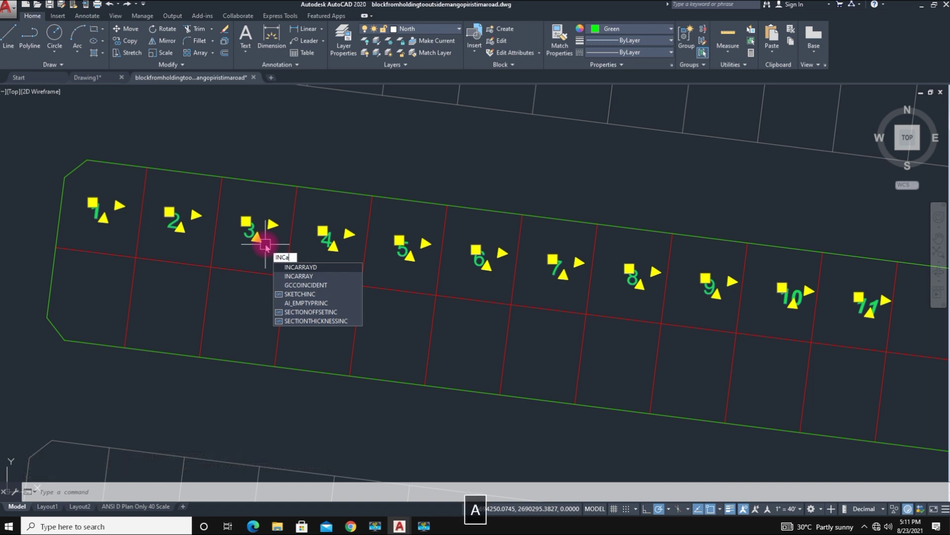
{"action": "type", "text": "r"}
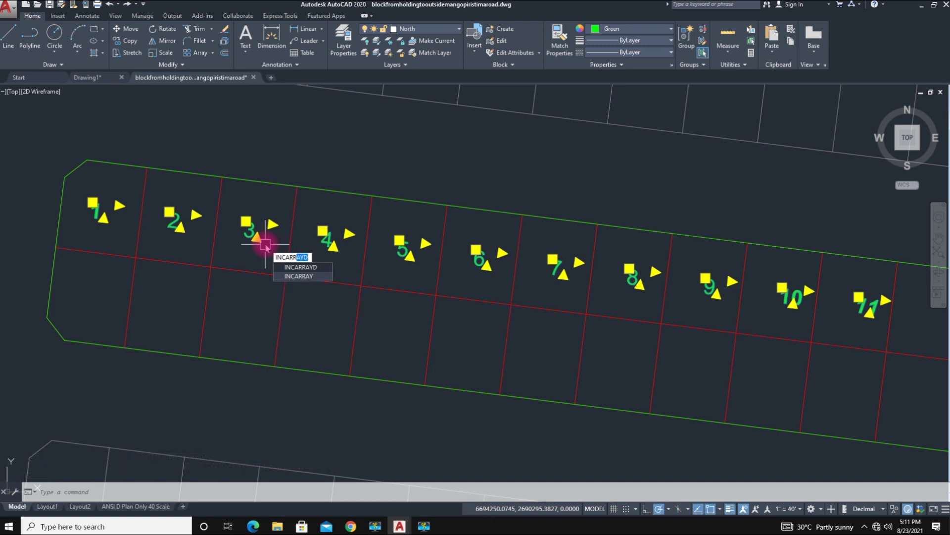
{"action": "type", "text": "a"}
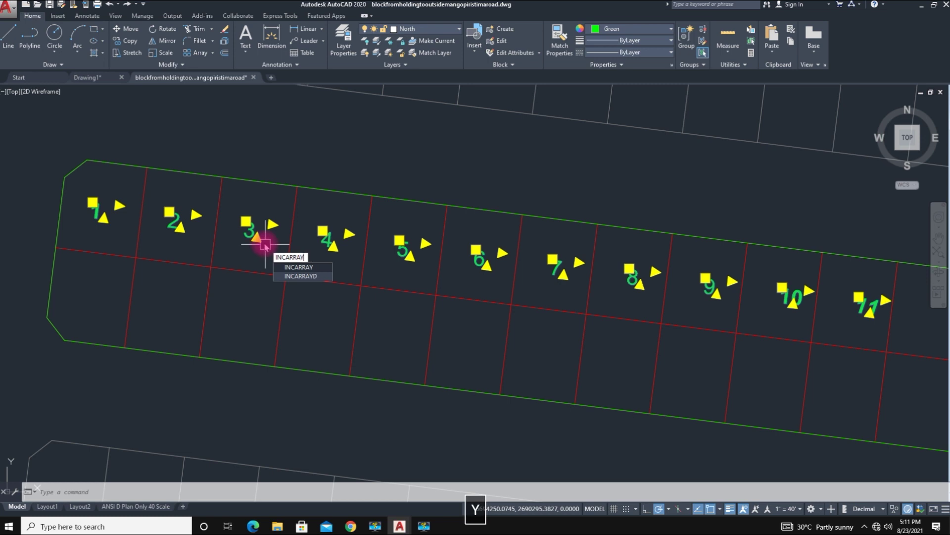
{"action": "key", "text": "space"}
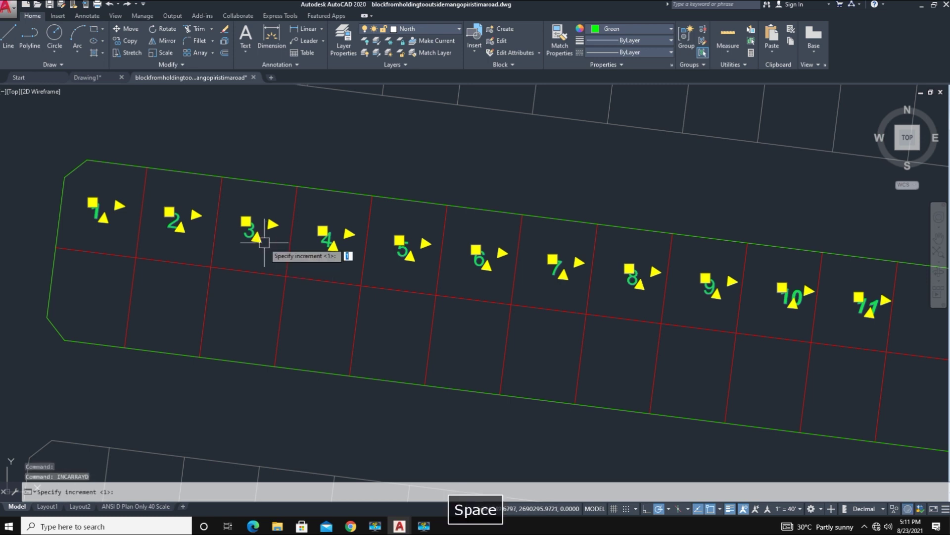
{"action": "type", "text": "1"}
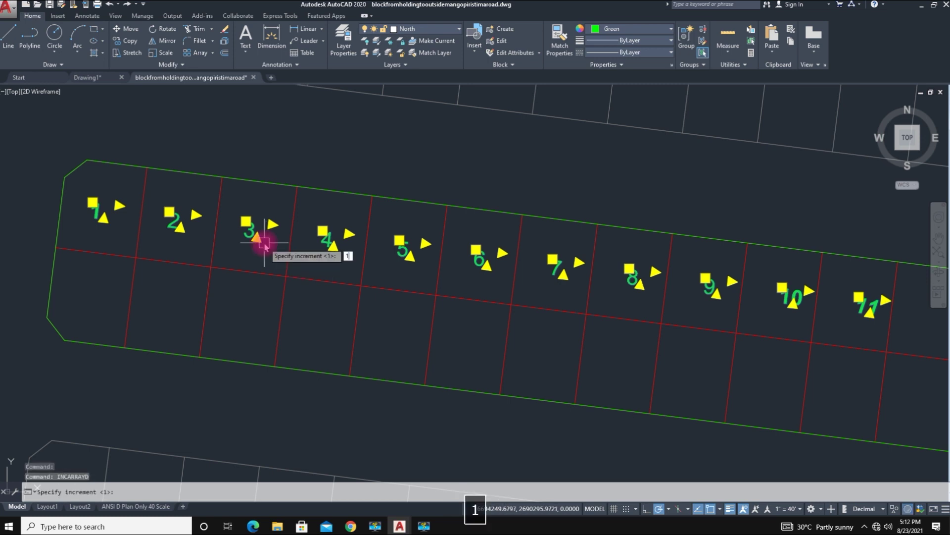
{"action": "key", "text": "Return"}
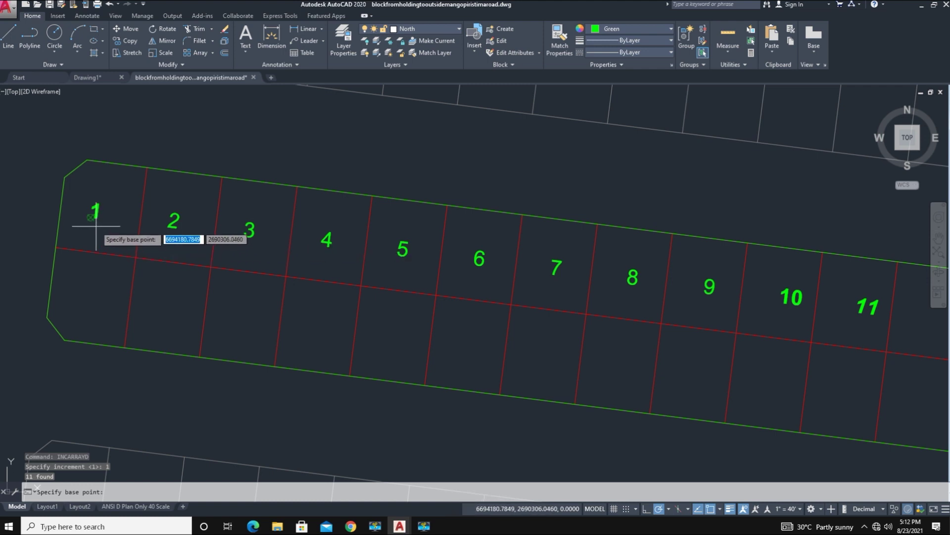
{"action": "left_click", "coordinate": [91, 217]}
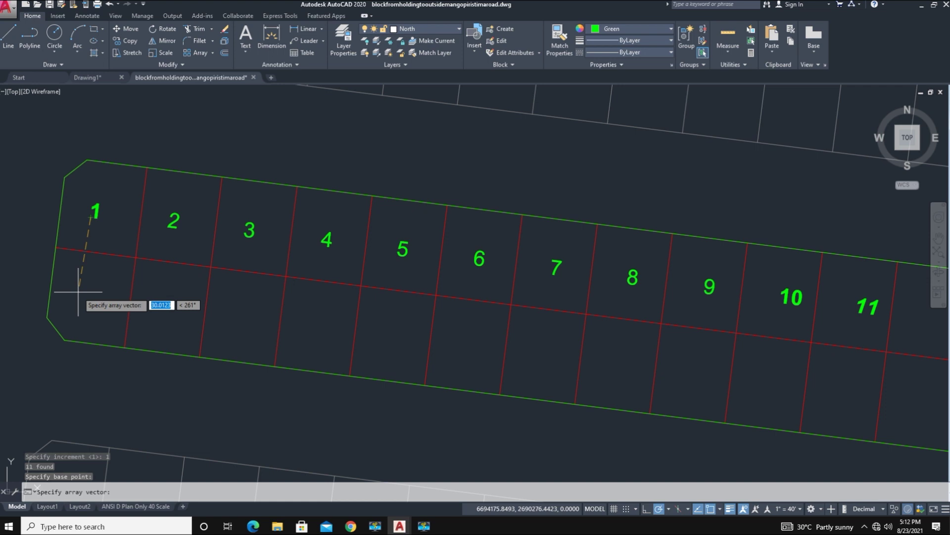
{"action": "left_click", "coordinate": [79, 292]}
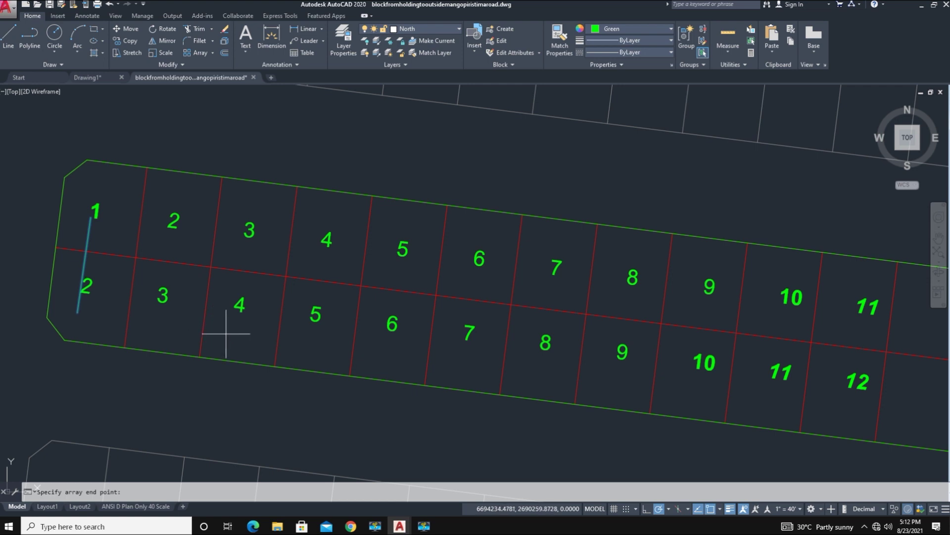
{"action": "left_click", "coordinate": [226, 333]}
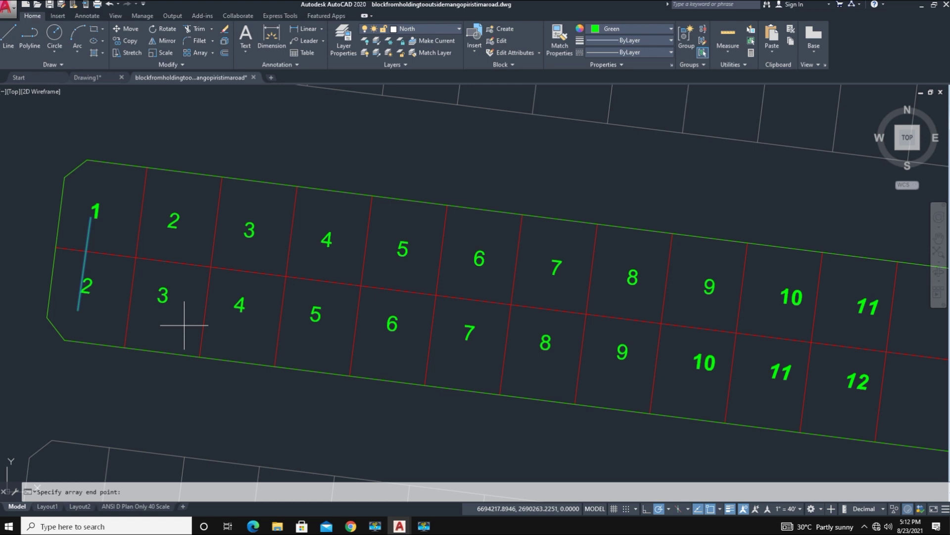
{"action": "left_click", "coordinate": [176, 321]}
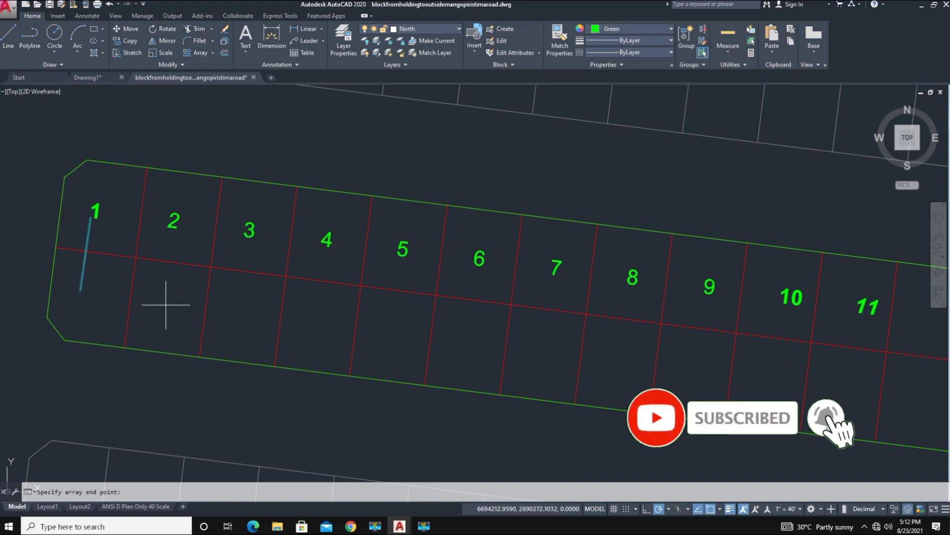
{"action": "left_click", "coordinate": [170, 322]}
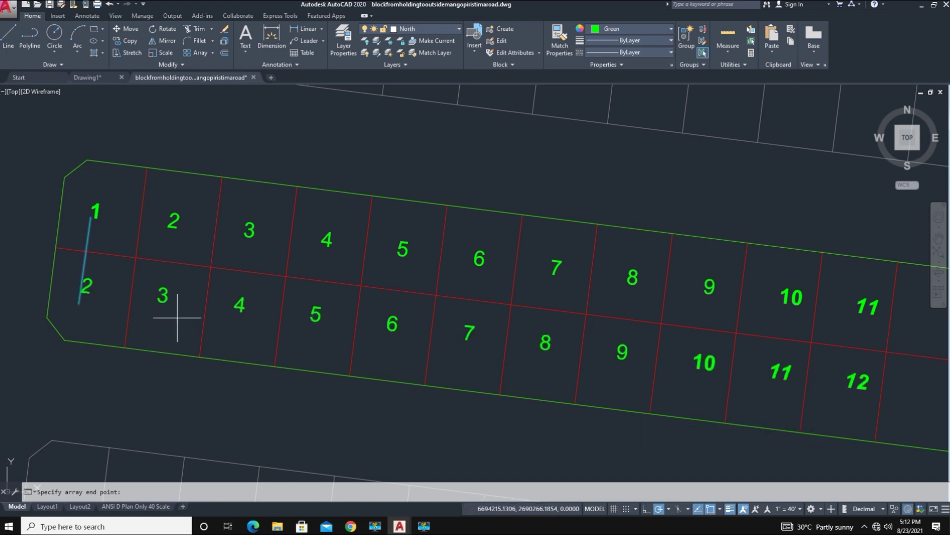
{"action": "left_click", "coordinate": [176, 317]}
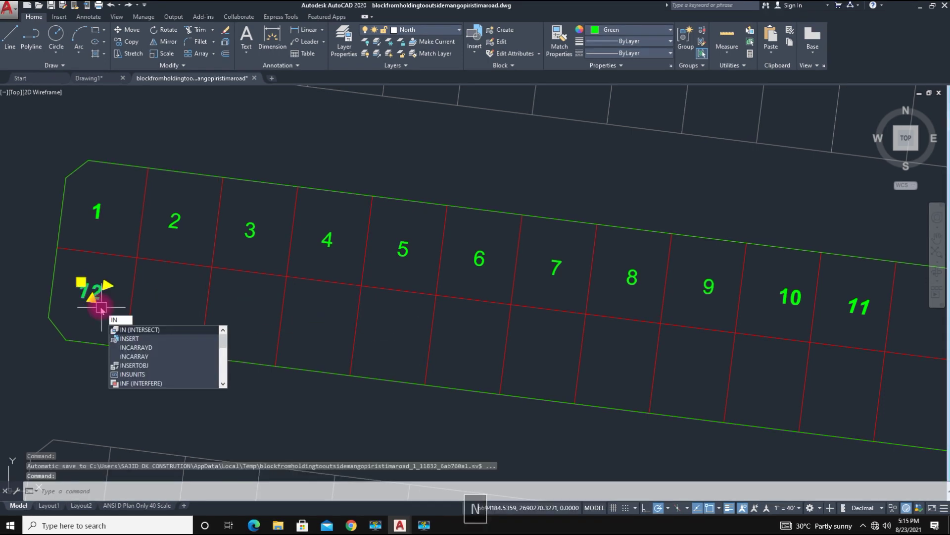
Try an increment-1 INCARRAYD array from label 12 along the lower row, then abandon it
{"action": "left_click", "coordinate": [137, 349]}
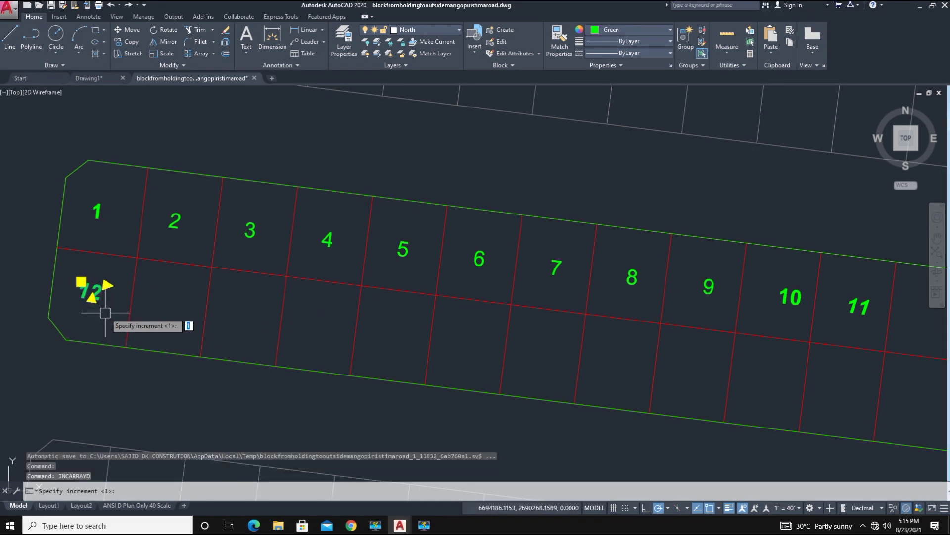
{"action": "key", "text": "space"}
{"action": "left_click", "coordinate": [75, 302]}
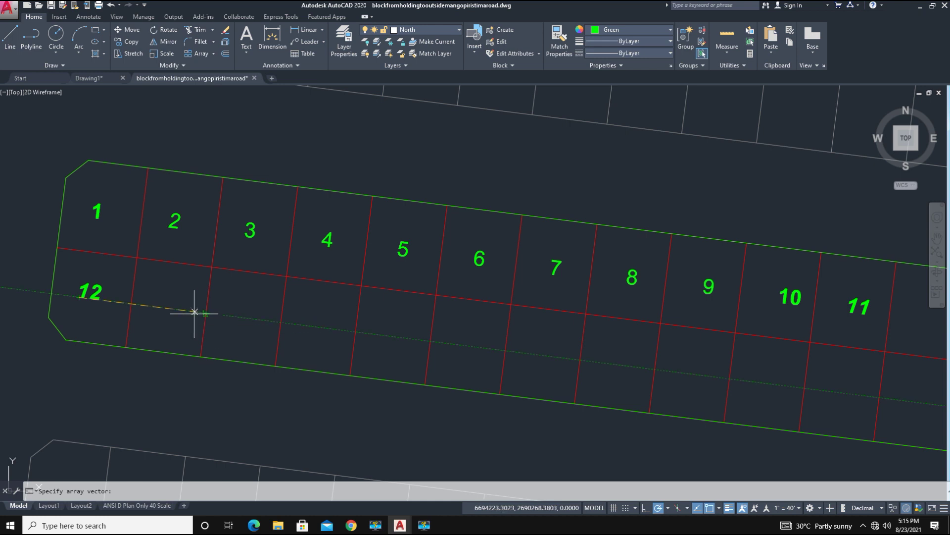
{"action": "left_click", "coordinate": [160, 307]}
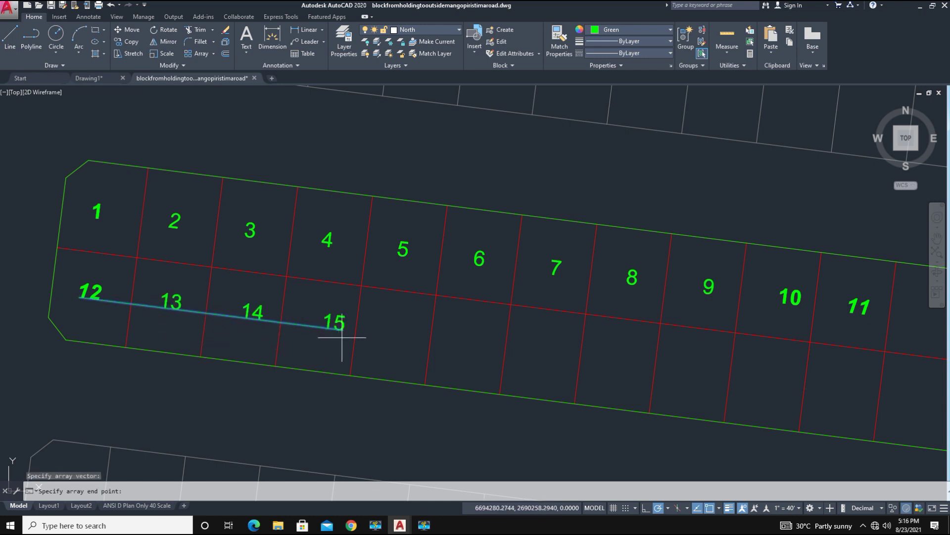
{"action": "left_click", "coordinate": [168, 321]}
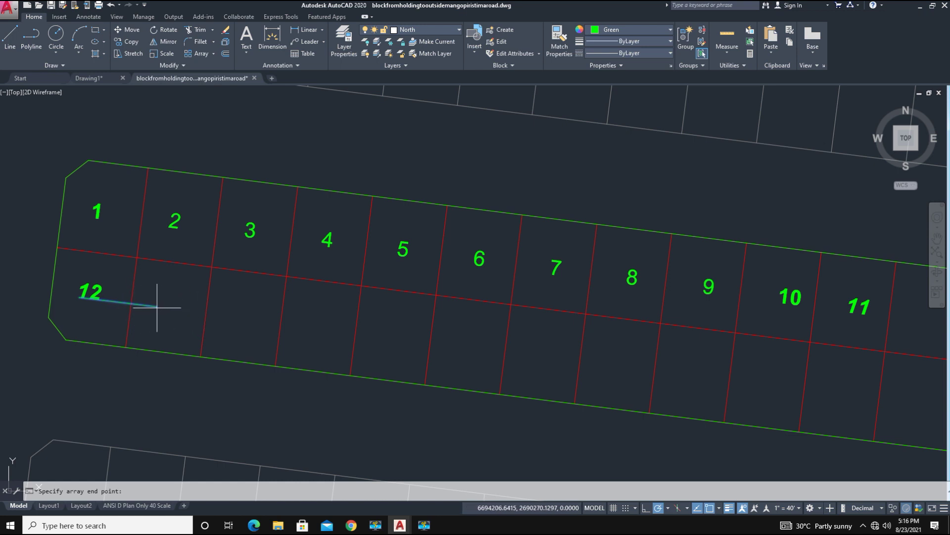
{"action": "left_click", "coordinate": [149, 306]}
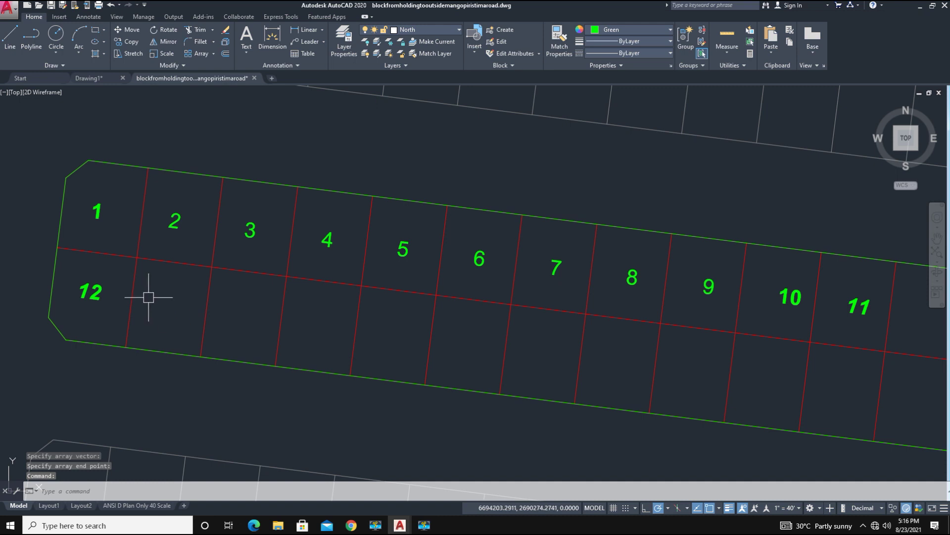
Retry the increment-1 array from label 12, ending it short
{"action": "key", "text": "space"}
{"action": "key", "text": "space"}
{"action": "left_click", "coordinate": [98, 296]}
{"action": "key", "text": "space"}
{"action": "left_click", "coordinate": [99, 297]}
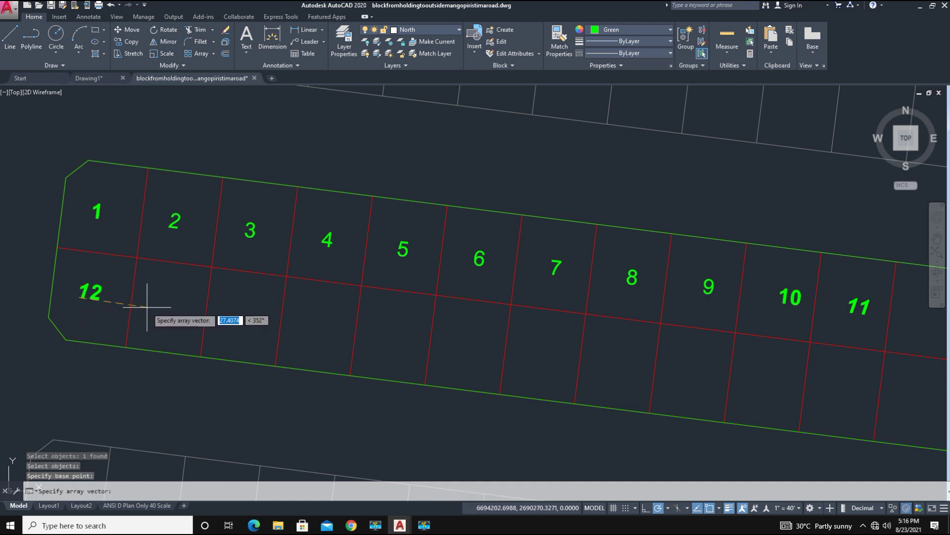
{"action": "left_click", "coordinate": [147, 305]}
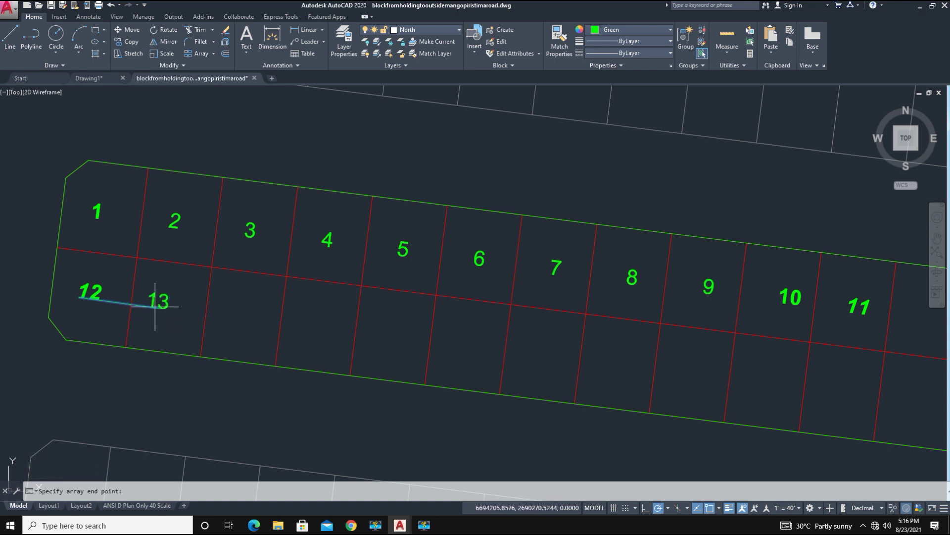
{"action": "left_click", "coordinate": [93, 302]}
Array label 12 along the lower row at increment 1, placing numbers 13 through 22
{"action": "key", "text": "space"}
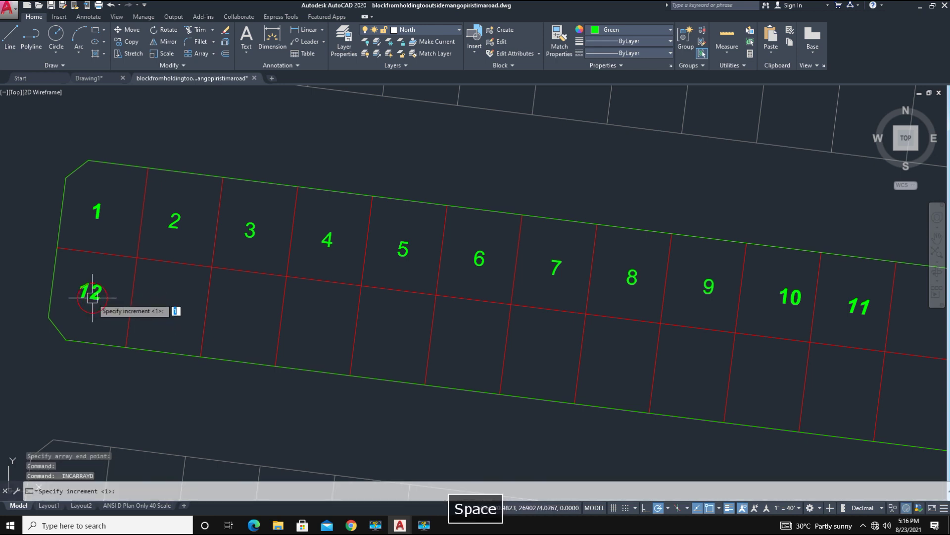
{"action": "key", "text": "space"}
{"action": "left_click", "coordinate": [86, 294]}
{"action": "key", "text": "space"}
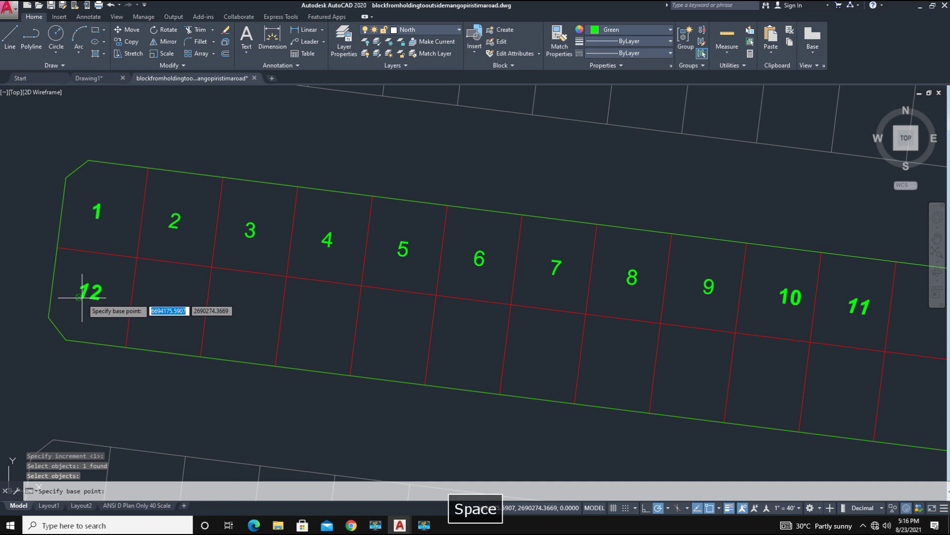
{"action": "left_click", "coordinate": [82, 297]}
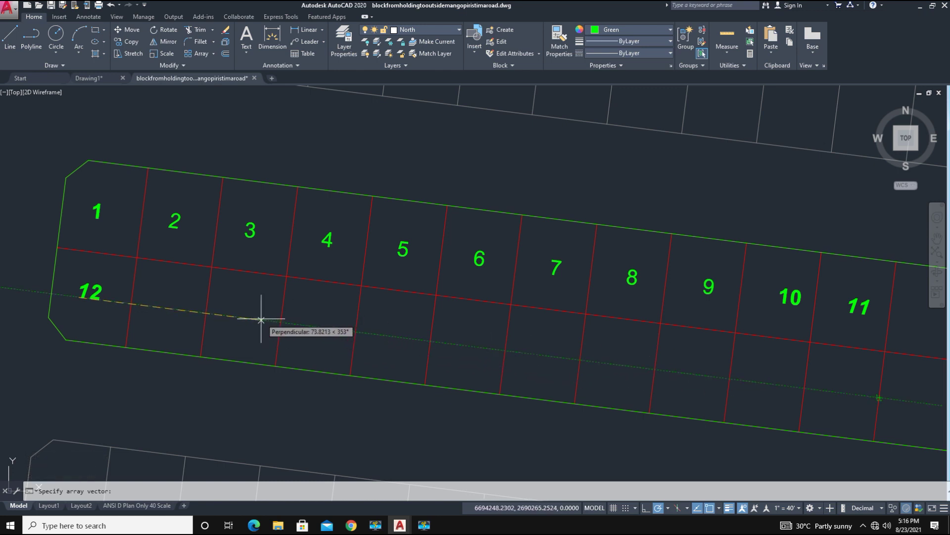
{"action": "left_click", "coordinate": [157, 307]}
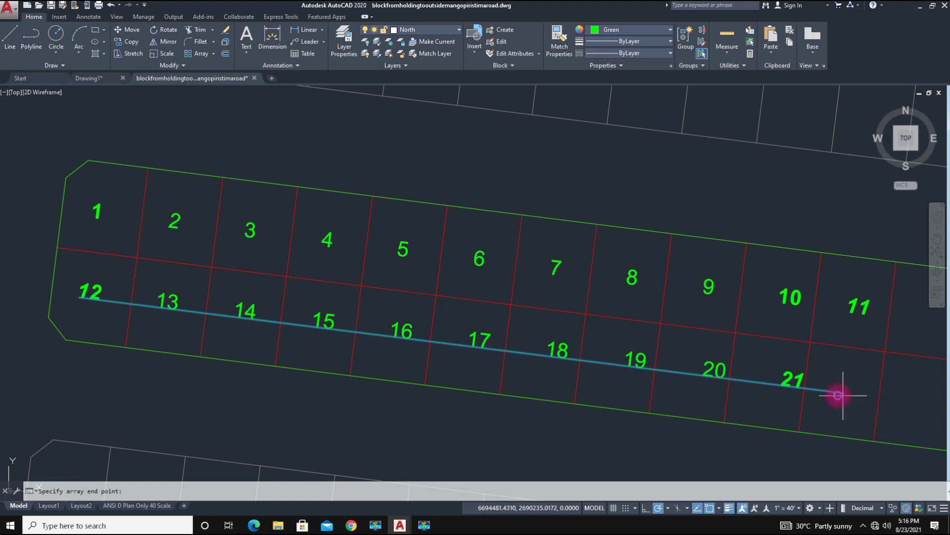
{"action": "key", "text": "space"}
{"action": "key", "text": "Escape"}
Move label 22 further left so it sits within its plot
{"action": "left_click", "coordinate": [868, 389]}
{"action": "type", "text": "m"}
{"action": "key", "text": "space"}
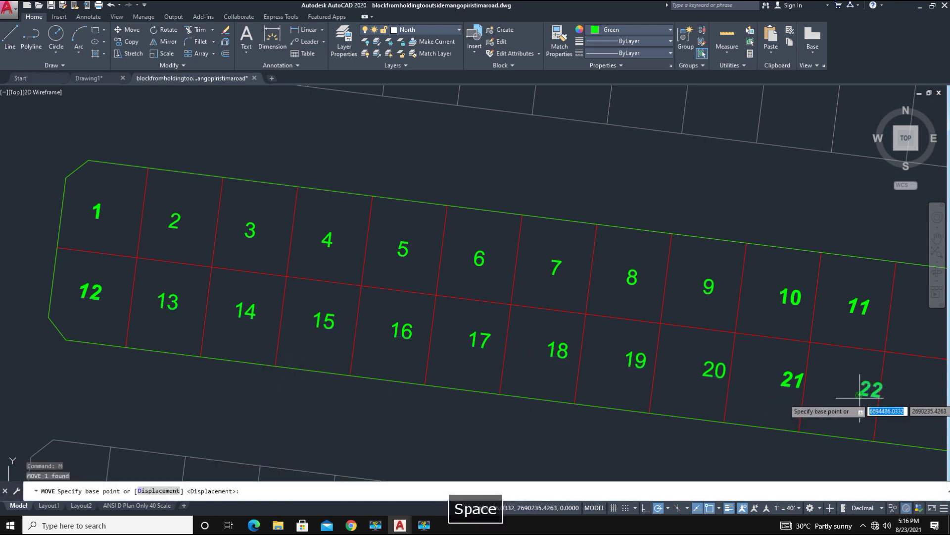
{"action": "left_click", "coordinate": [858, 397]}
{"action": "left_click", "coordinate": [834, 397]}
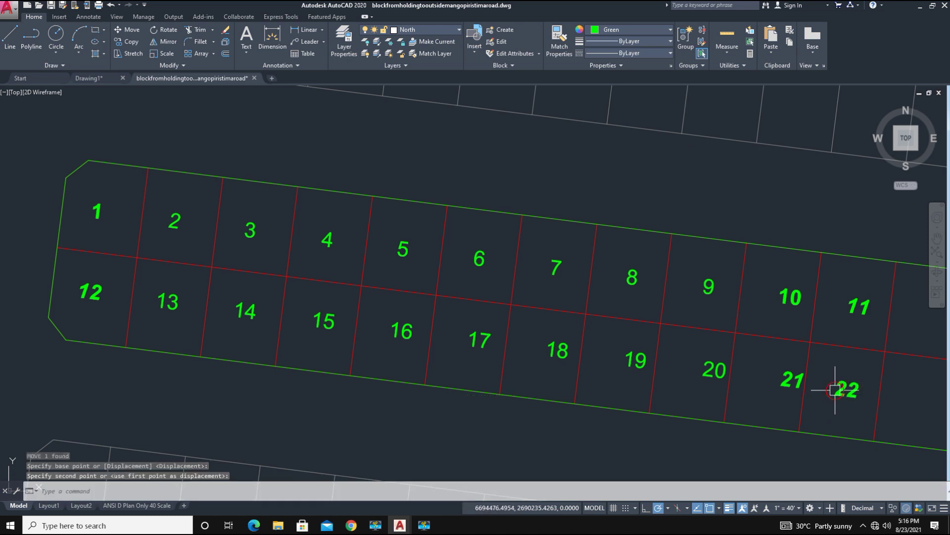
{"action": "left_click", "coordinate": [786, 385]}
Select labels 17 to 21 and shift them left to centre them in their plots
{"action": "left_click", "coordinate": [734, 379]}
{"action": "left_click", "coordinate": [690, 375]}
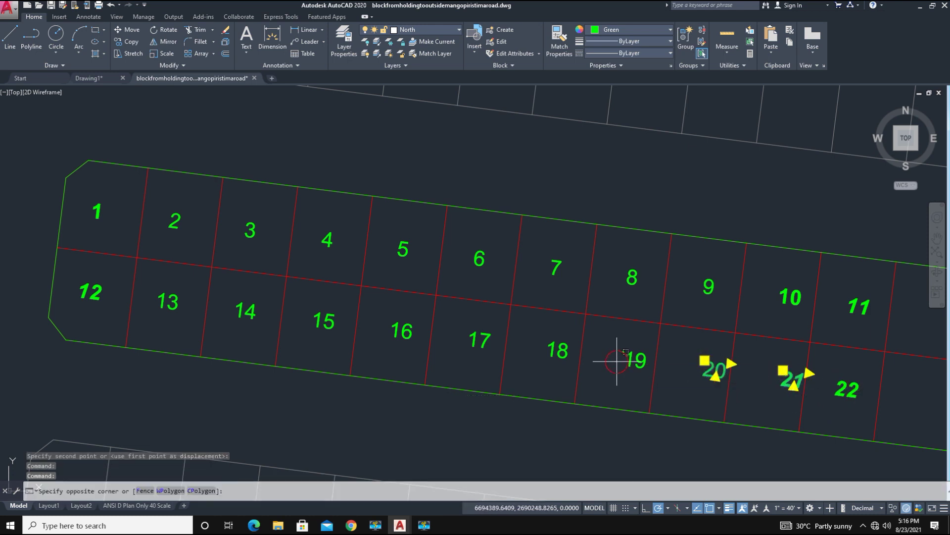
{"action": "left_click", "coordinate": [637, 361]}
{"action": "left_click", "coordinate": [550, 347]}
{"action": "left_click", "coordinate": [479, 338]}
{"action": "type", "text": "m"}
{"action": "key", "text": "space"}
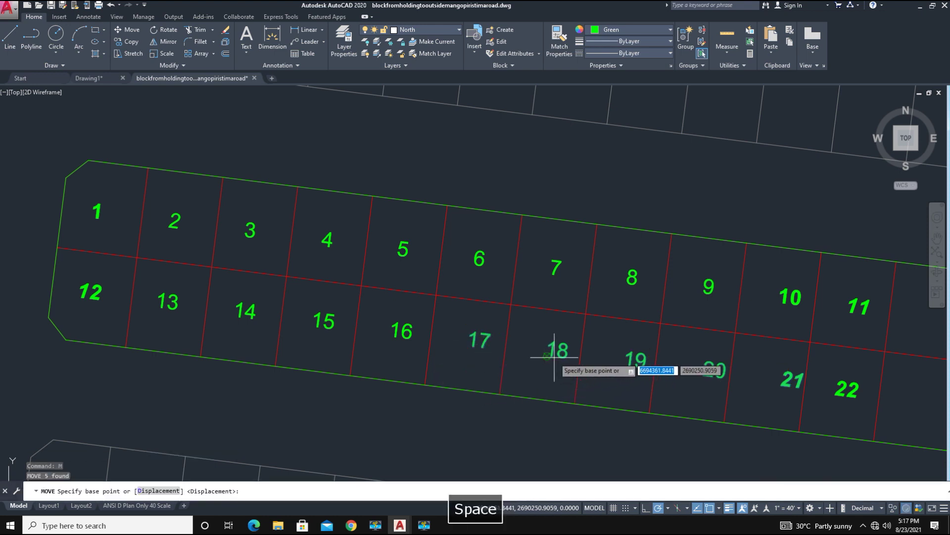
{"action": "left_click", "coordinate": [548, 355]}
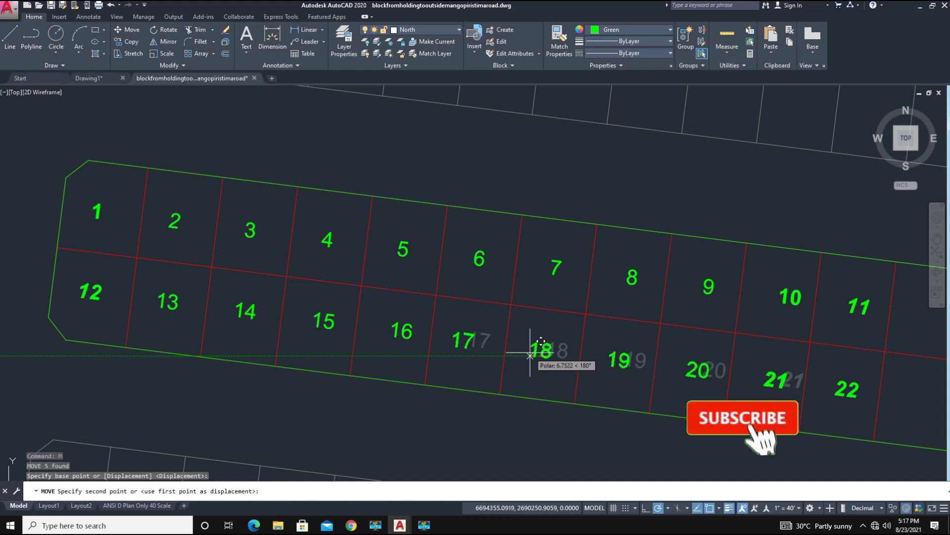
{"action": "left_click", "coordinate": [527, 355]}
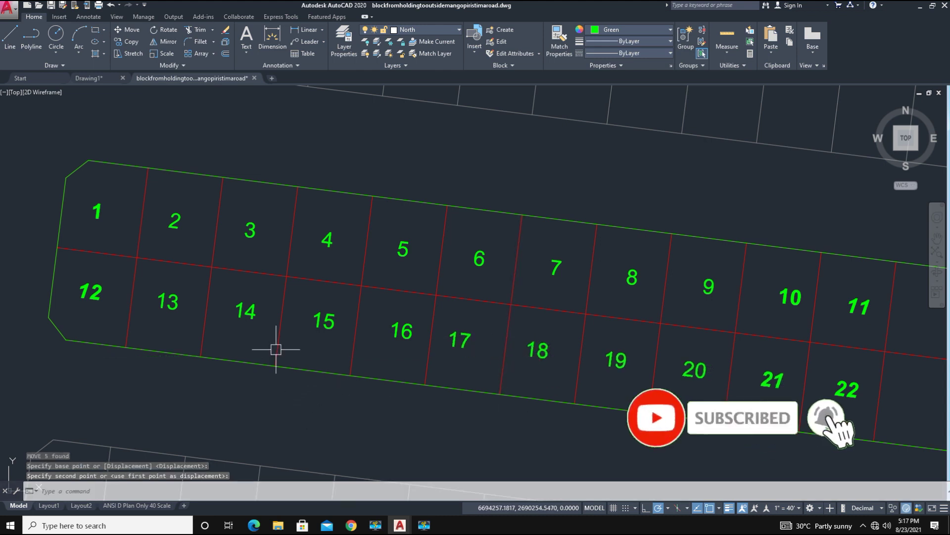
Pan the view to check the whole numbered block of 22 plots
{"action": "mouse_move", "coordinate": [289, 347]}
{"action": "middle_mouse_down"}
{"action": "mouse_move", "coordinate": [371, 361]}
{"action": "mouse_move", "coordinate": [282, 361]}
{"action": "mouse_move", "coordinate": [248, 388]}
{"action": "middle_mouse_up"}
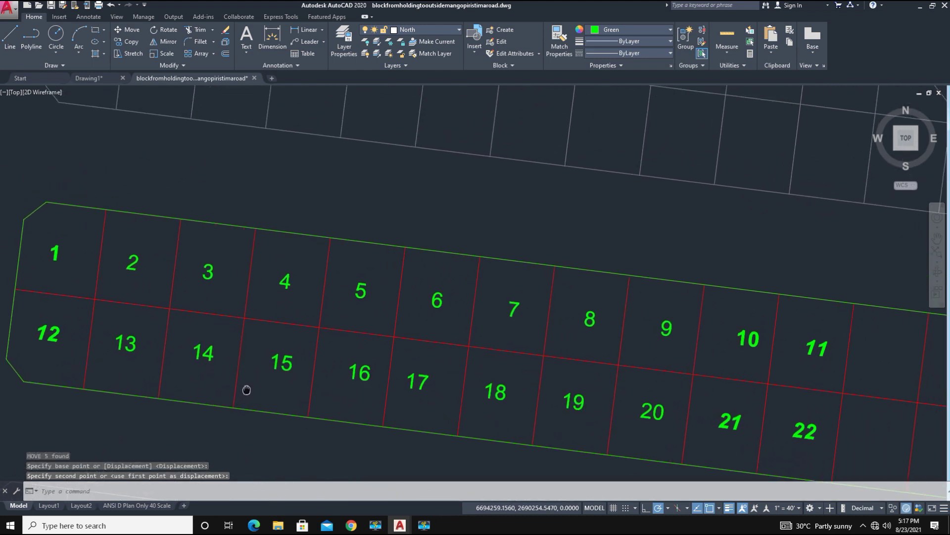
{"action": "middle_click_drag", "start_coordinate": [315, 391], "coordinate": [322, 352]}
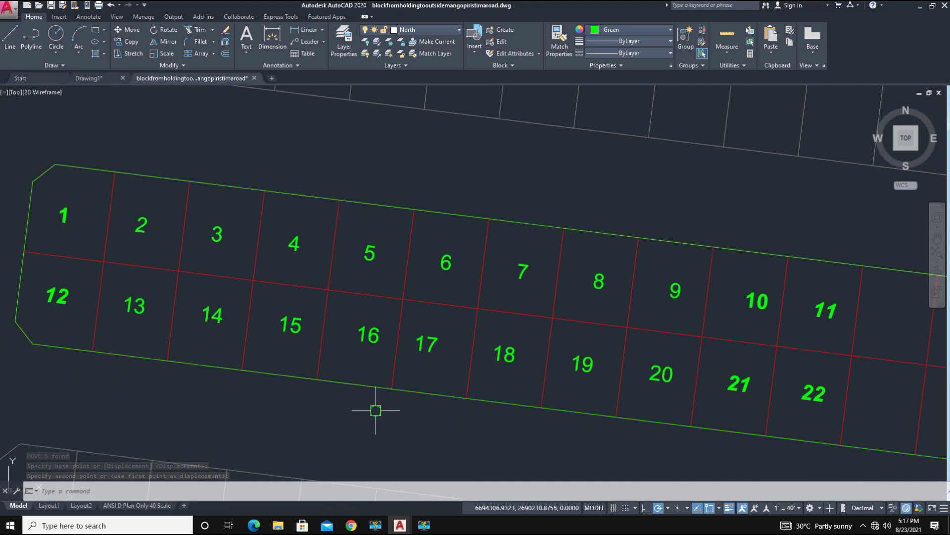
{"action": "middle_click_drag", "start_coordinate": [377, 407], "coordinate": [374, 404]}
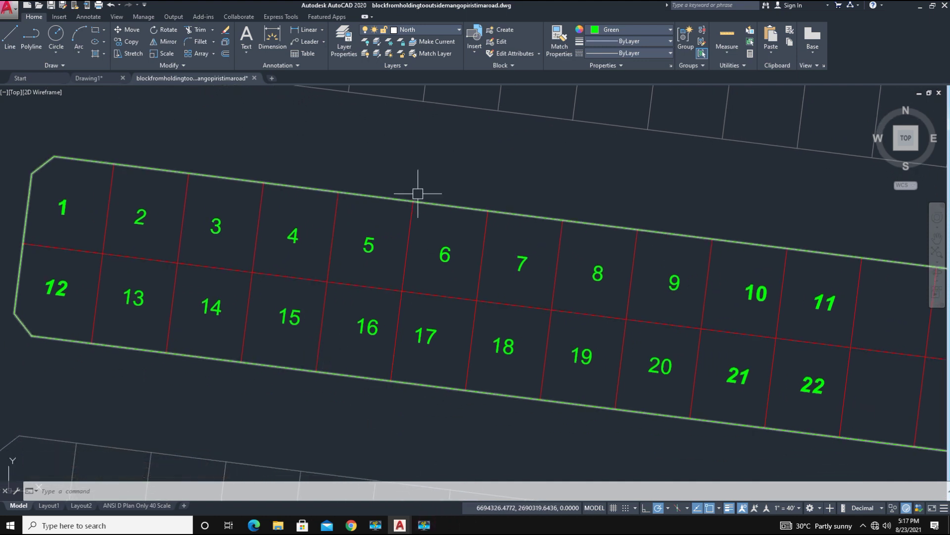
{"action": "left_click", "coordinate": [425, 525]}
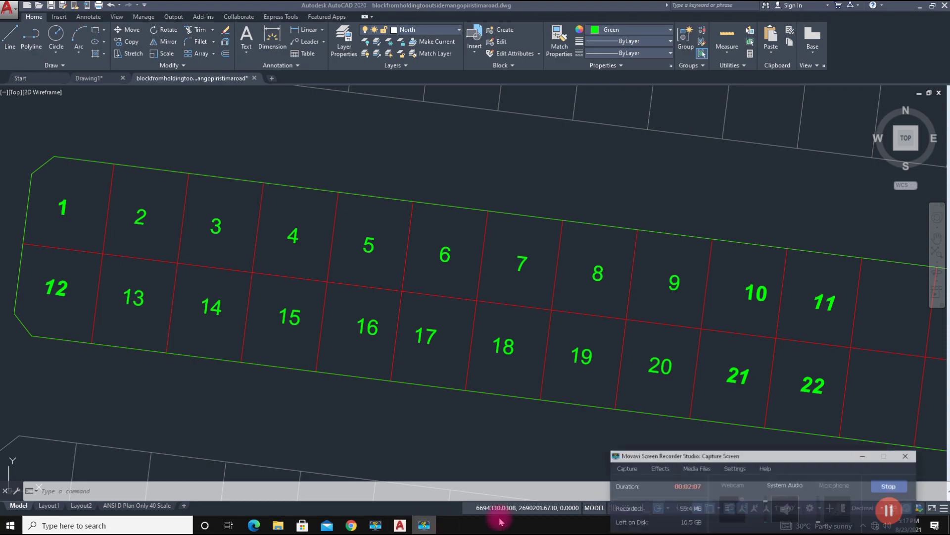